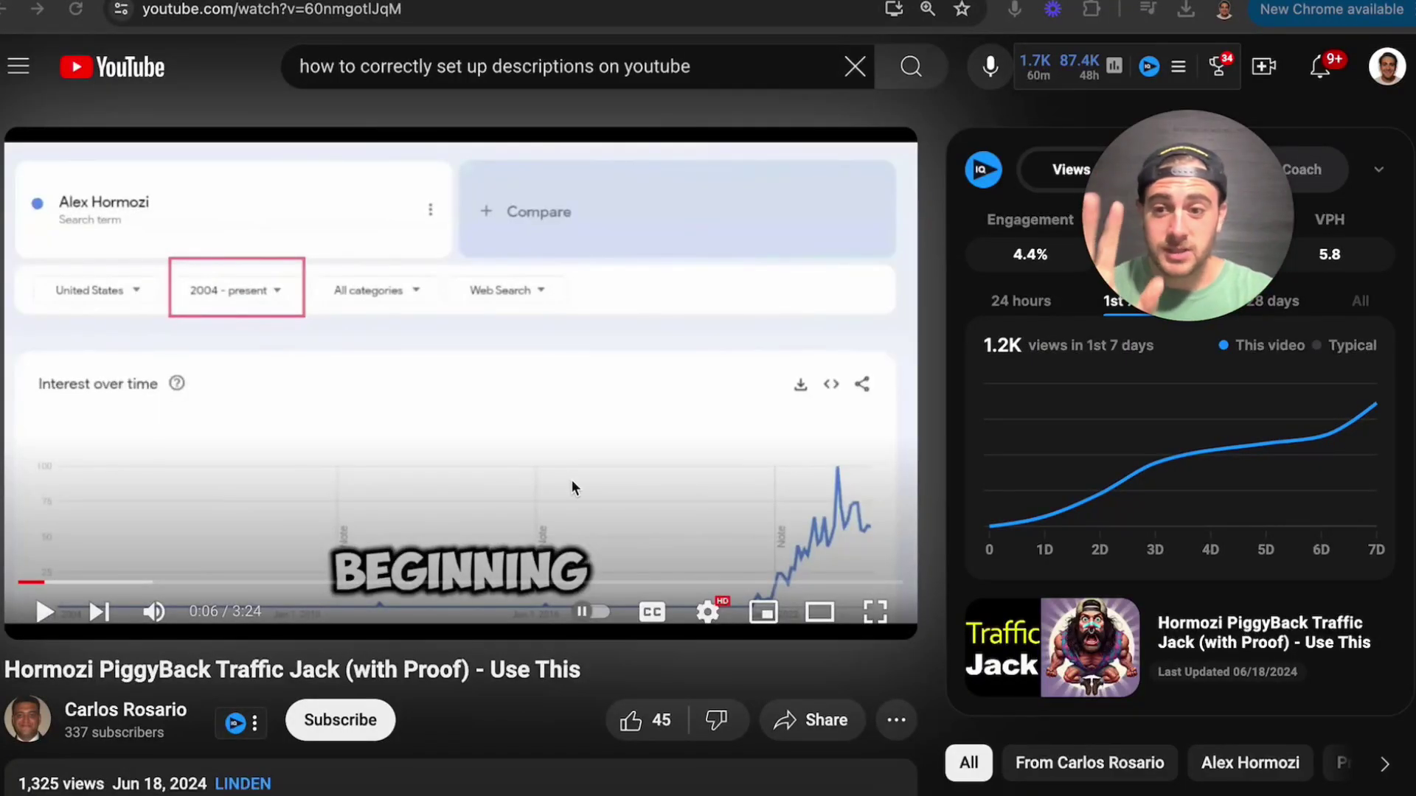
Step: Read the Hormozi PiggyBack video's expanded description down to the channel links
{"action": "scroll", "coordinate": [571, 481], "scroll_direction": "down", "scroll_amount": 1}
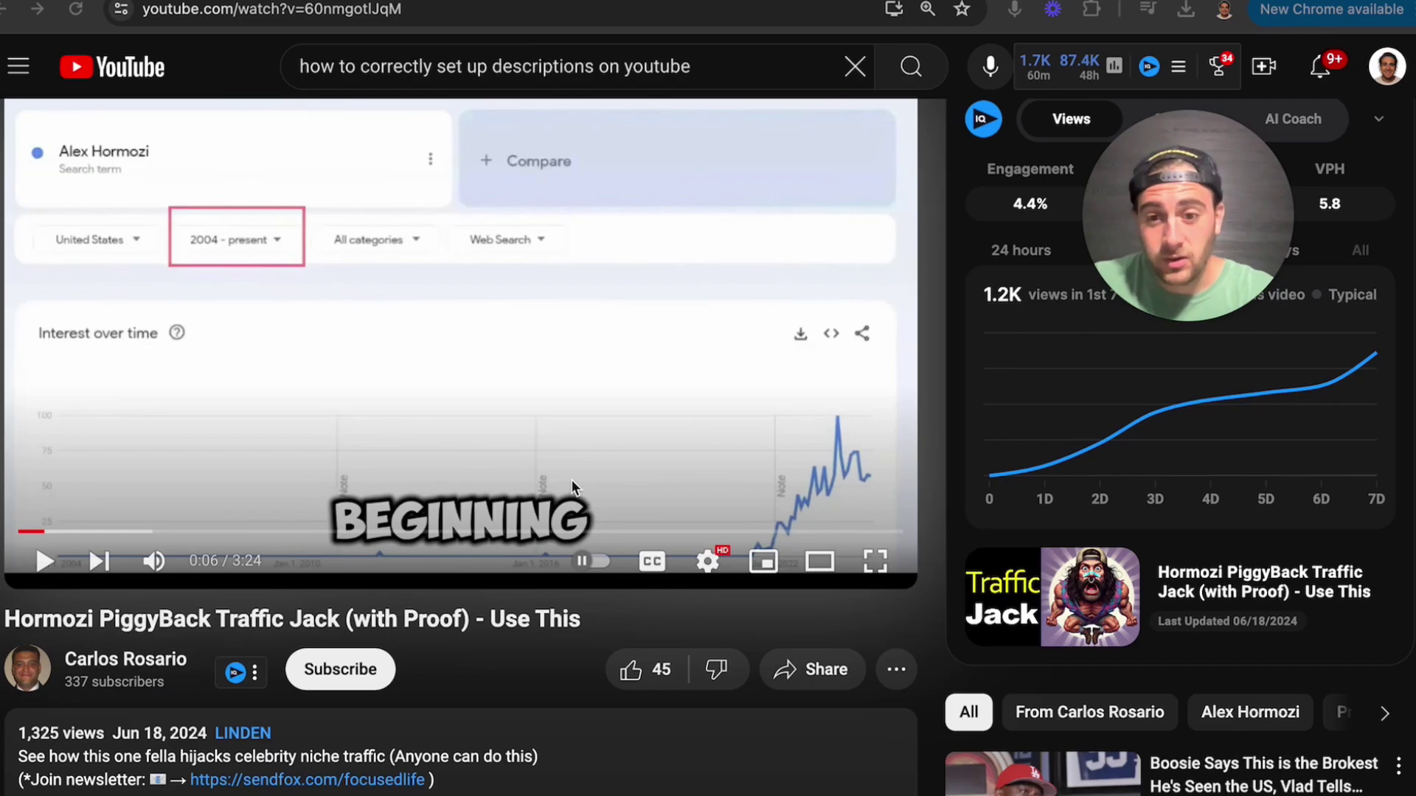
{"action": "scroll", "coordinate": [571, 480], "scroll_direction": "down", "scroll_amount": 2}
{"action": "scroll", "coordinate": [338, 691], "scroll_direction": "down", "scroll_amount": 1}
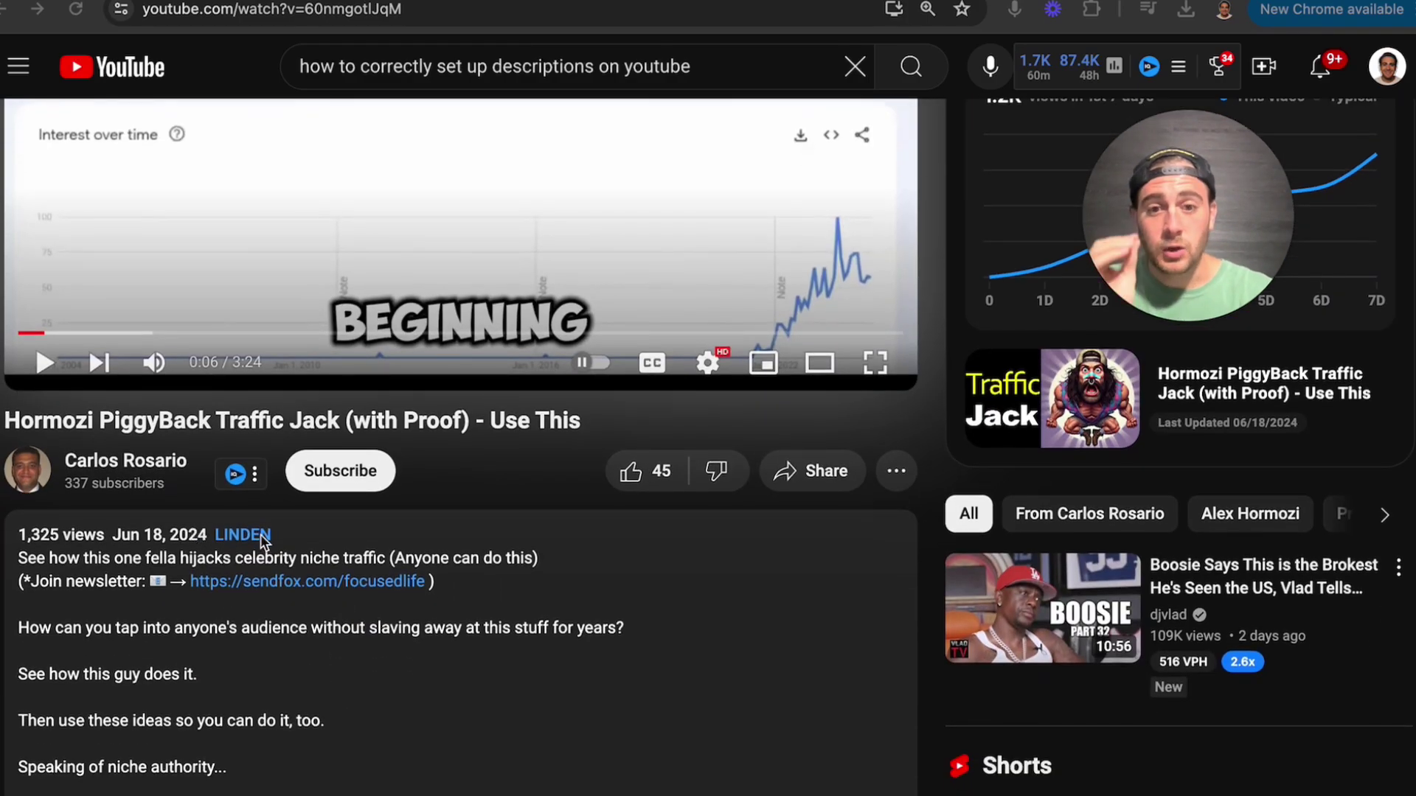
{"action": "scroll", "coordinate": [259, 534], "scroll_direction": "down", "scroll_amount": 6}
{"action": "scroll", "coordinate": [263, 542], "scroll_direction": "down", "scroll_amount": 20}
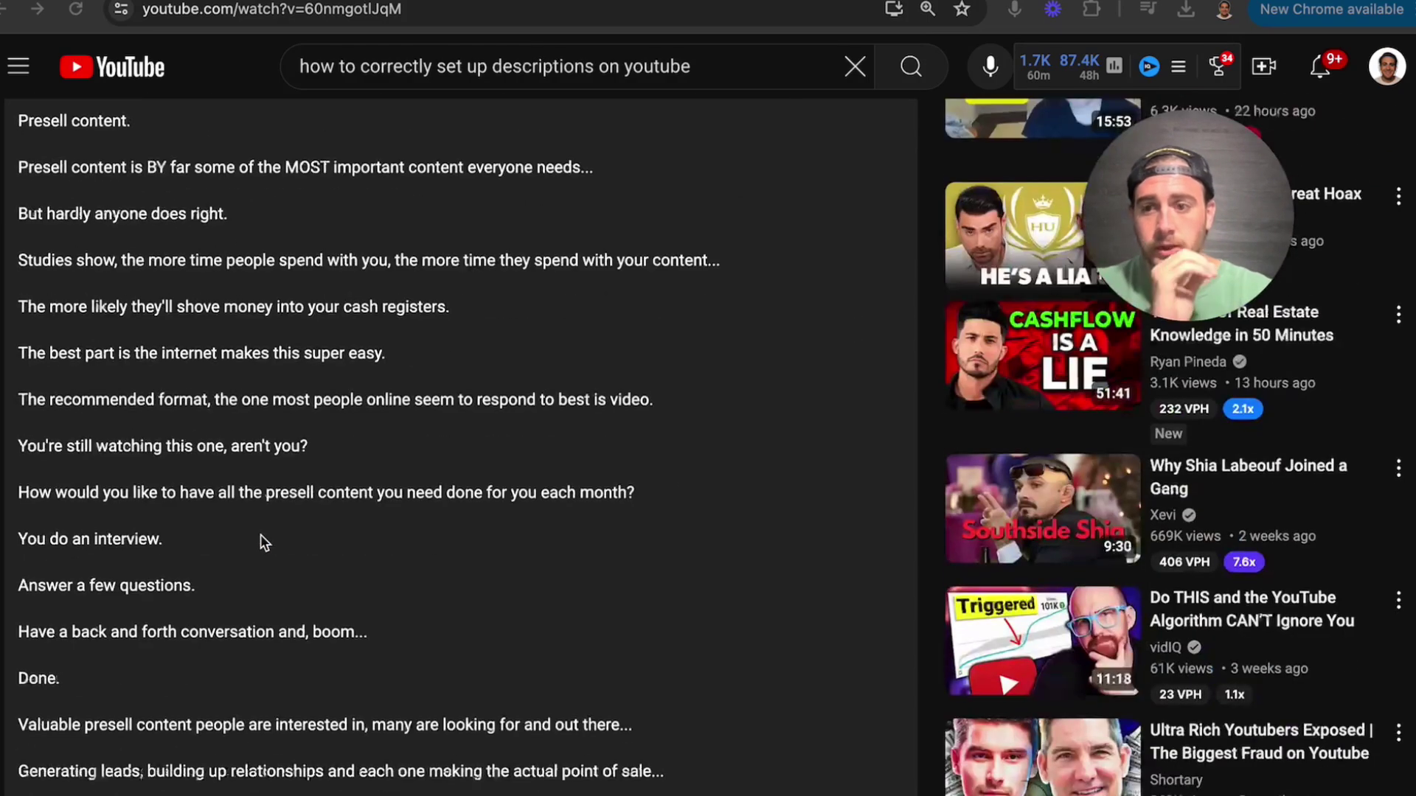
{"action": "scroll", "coordinate": [259, 534], "scroll_direction": "down", "scroll_amount": 16}
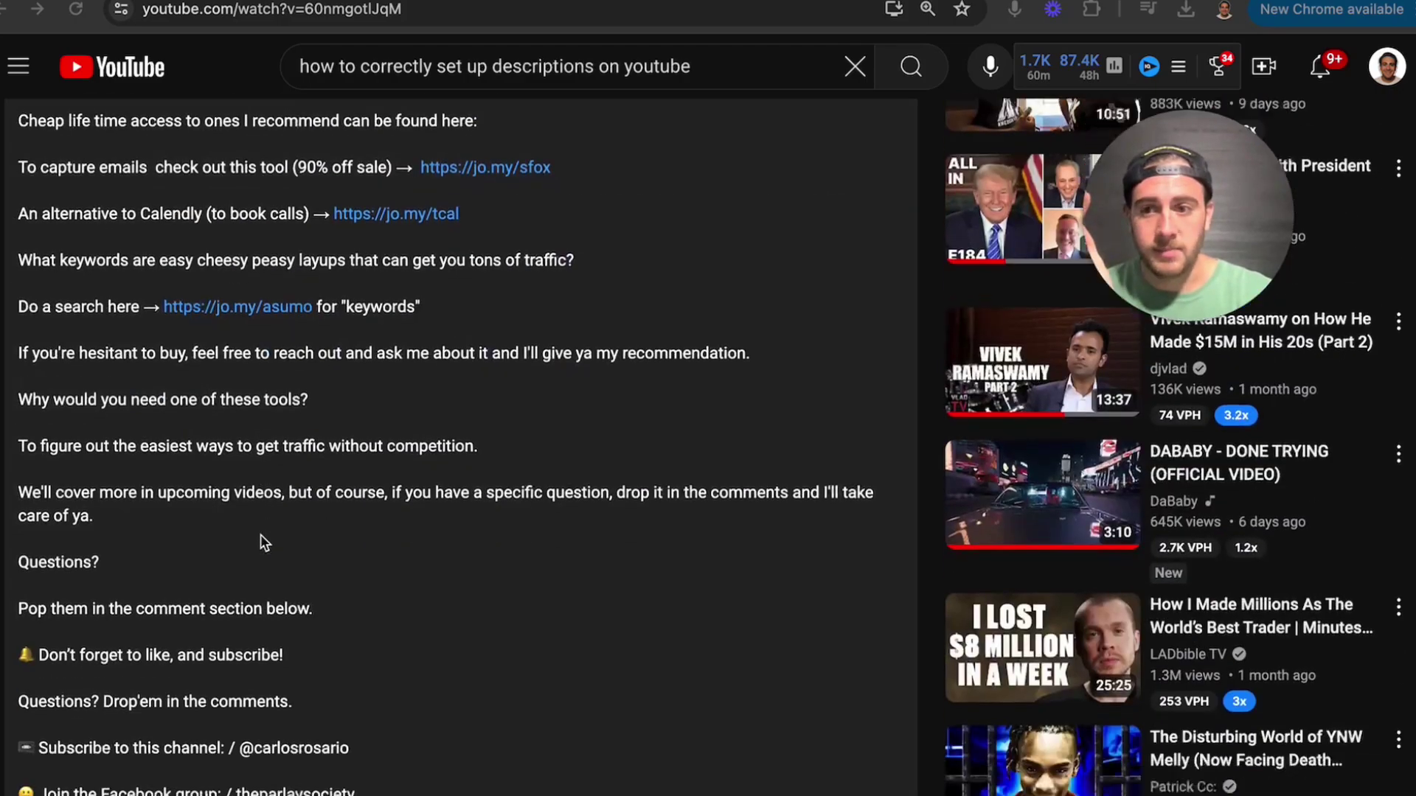
{"action": "scroll", "coordinate": [259, 537], "scroll_direction": "down", "scroll_amount": 7}
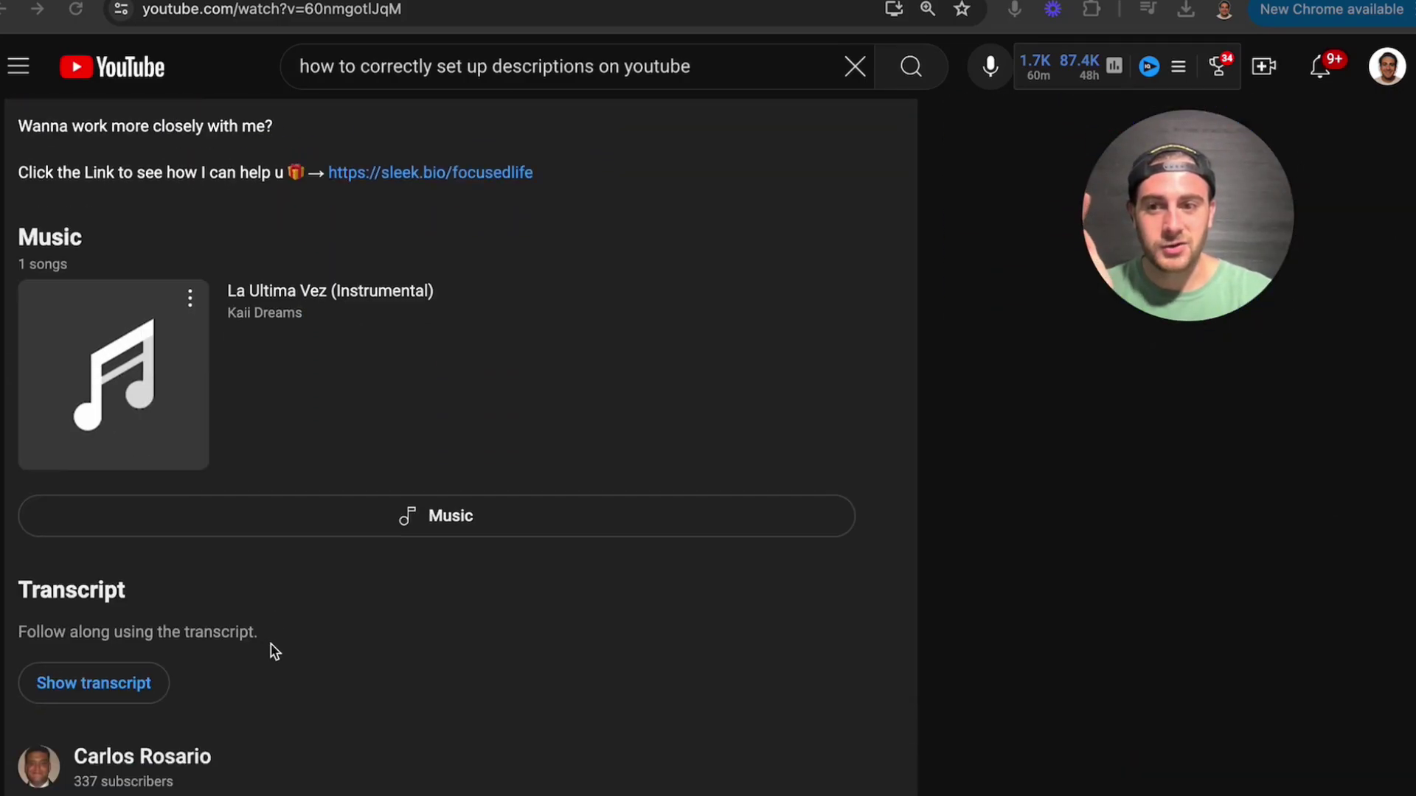
{"action": "scroll", "coordinate": [273, 651], "scroll_direction": "down", "scroll_amount": 2}
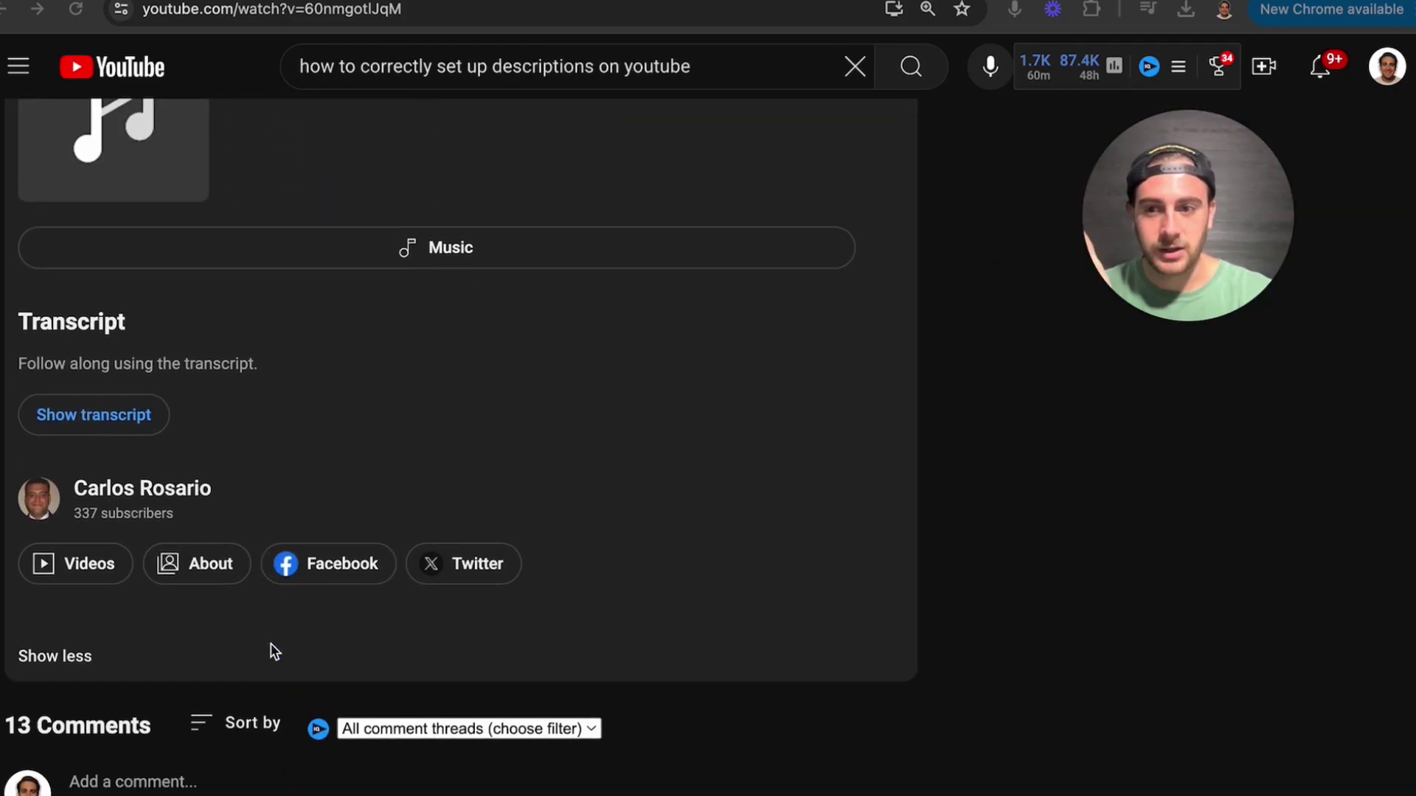
Step: Collapse the description to its short preview and return to the player
{"action": "left_click", "coordinate": [73, 661]}
{"action": "scroll", "coordinate": [496, 577], "scroll_direction": "up", "scroll_amount": 18}
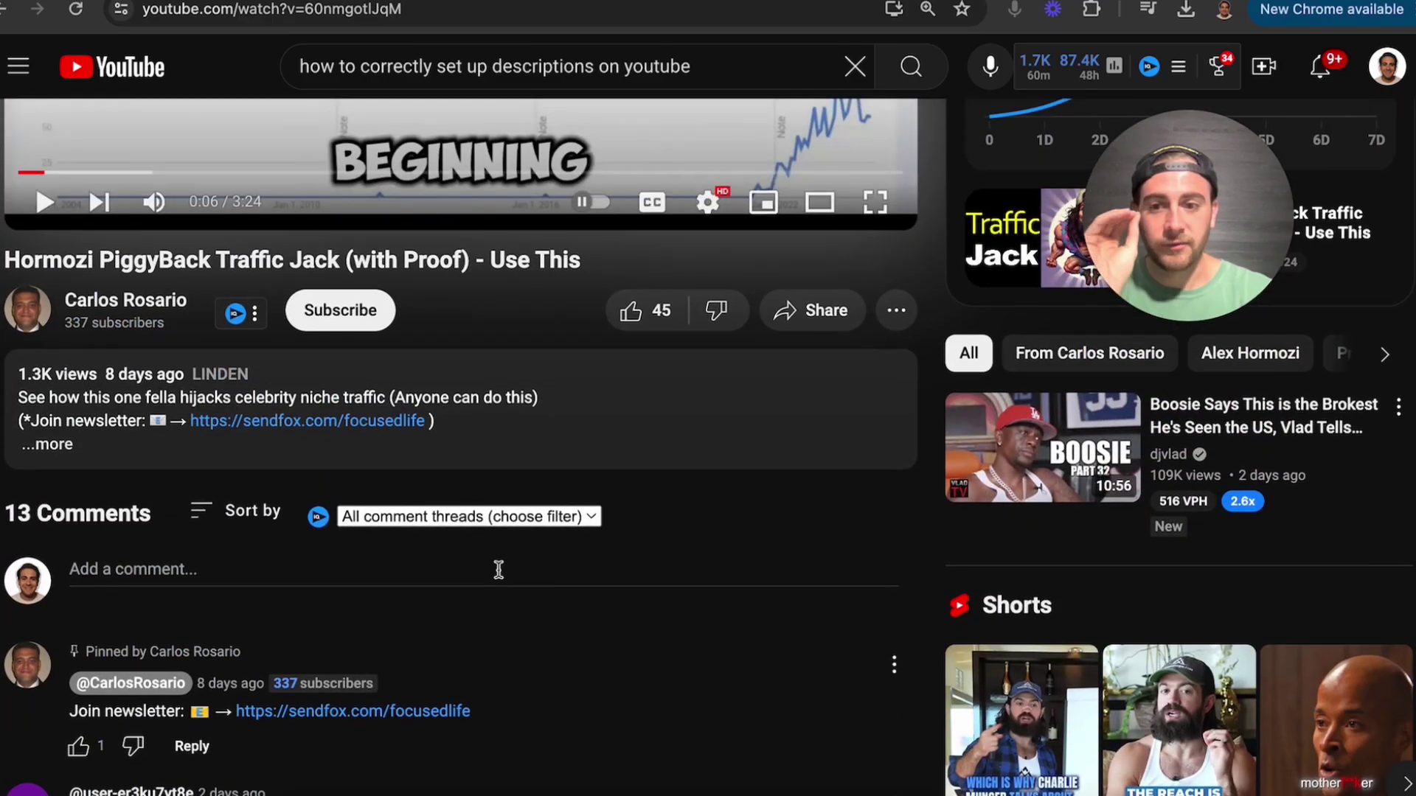
{"action": "scroll", "coordinate": [498, 578], "scroll_direction": "up", "scroll_amount": 1}
{"action": "scroll", "coordinate": [500, 577], "scroll_direction": "up", "scroll_amount": 1}
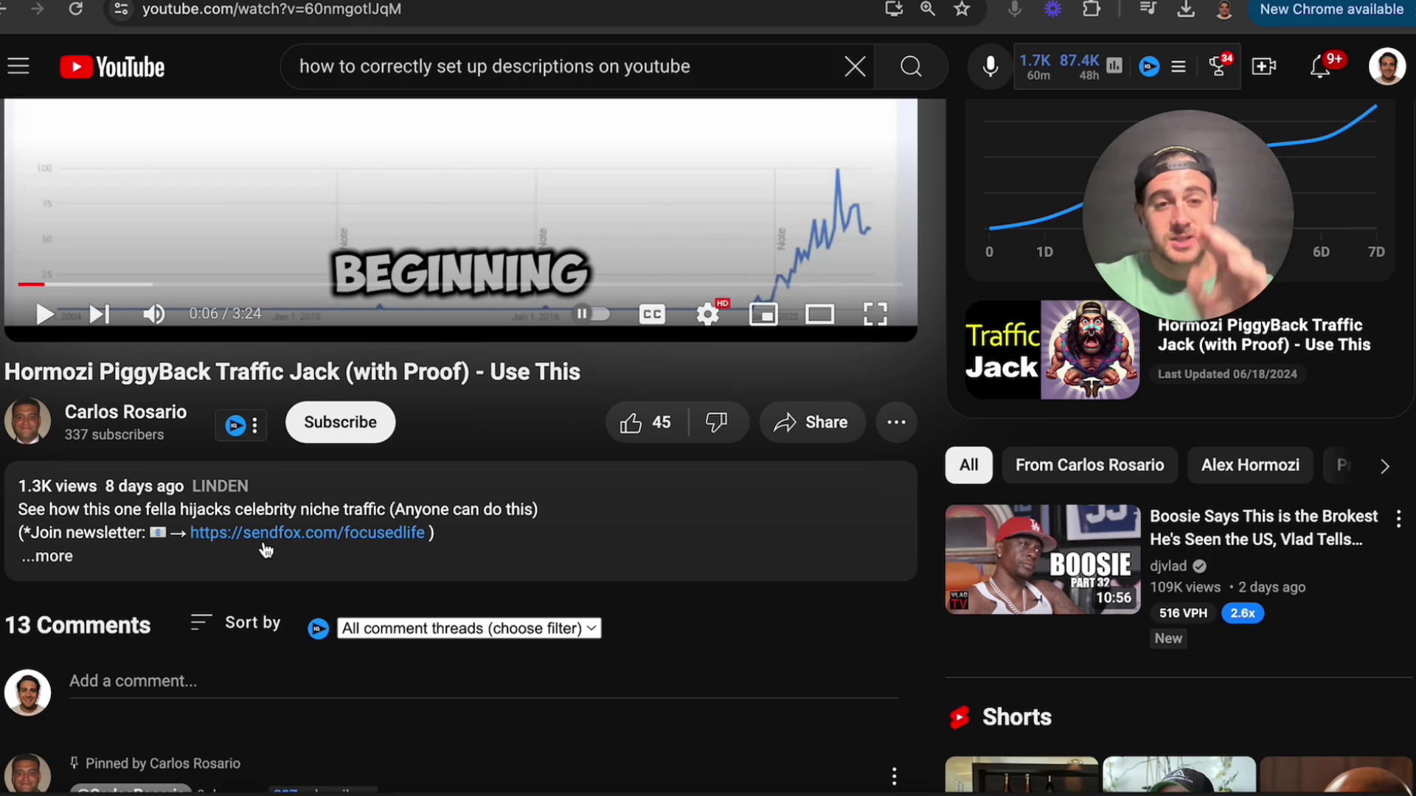
{"action": "scroll", "coordinate": [265, 550], "scroll_direction": "up", "scroll_amount": 4}
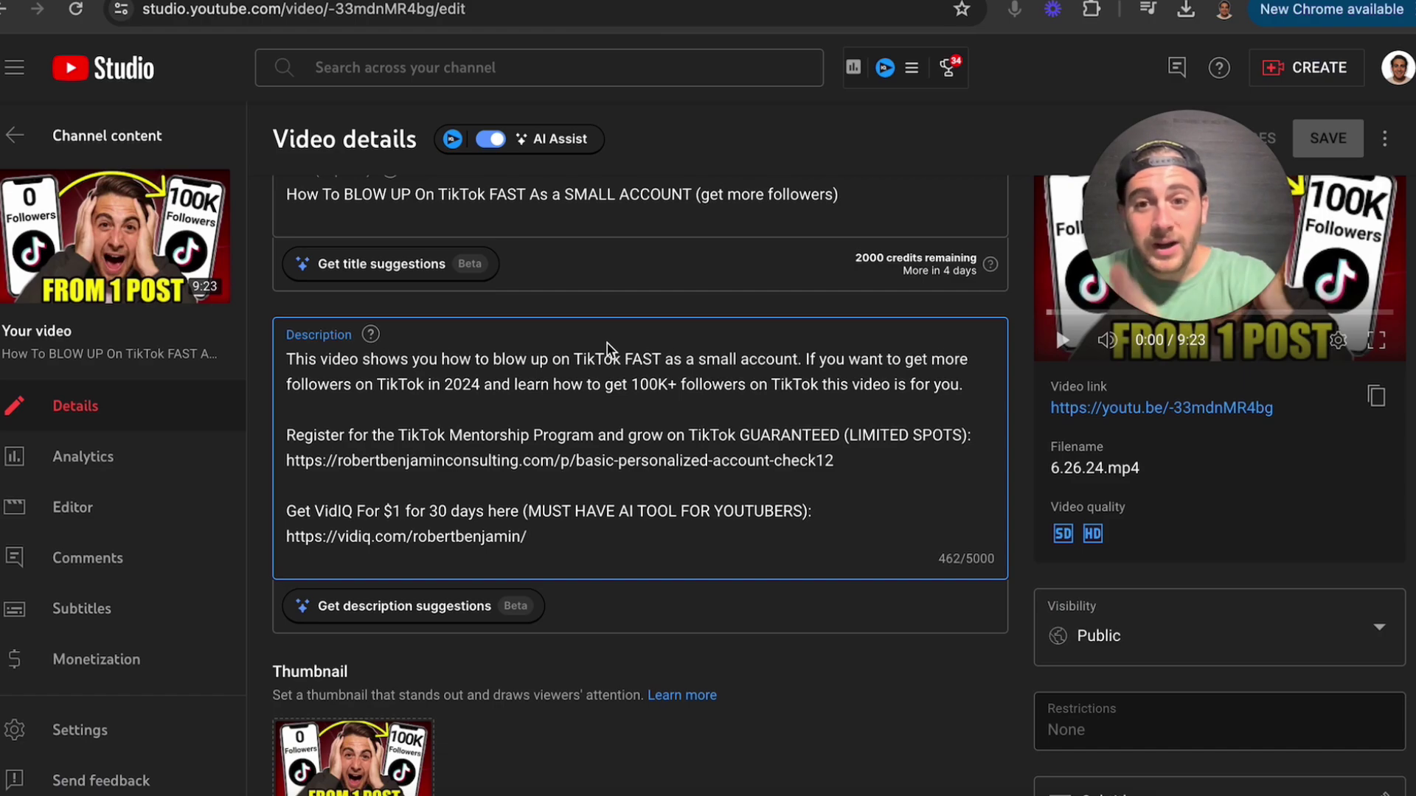
Step: Select the first description paragraph and search the details page for 'blow up', finding 3 matches
{"action": "triple_click", "coordinate": [535, 366]}
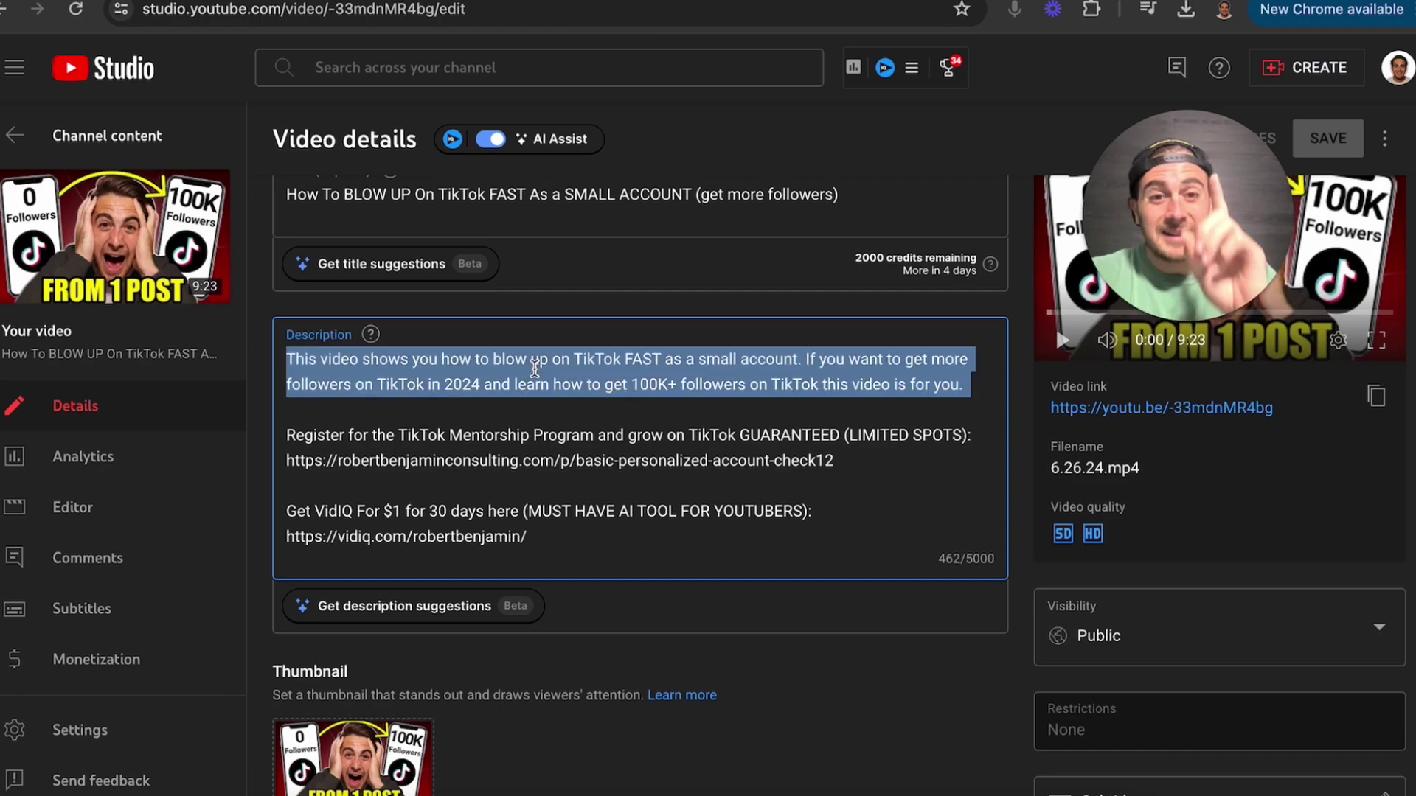
{"action": "scroll", "coordinate": [535, 367], "scroll_direction": "up", "scroll_amount": 1}
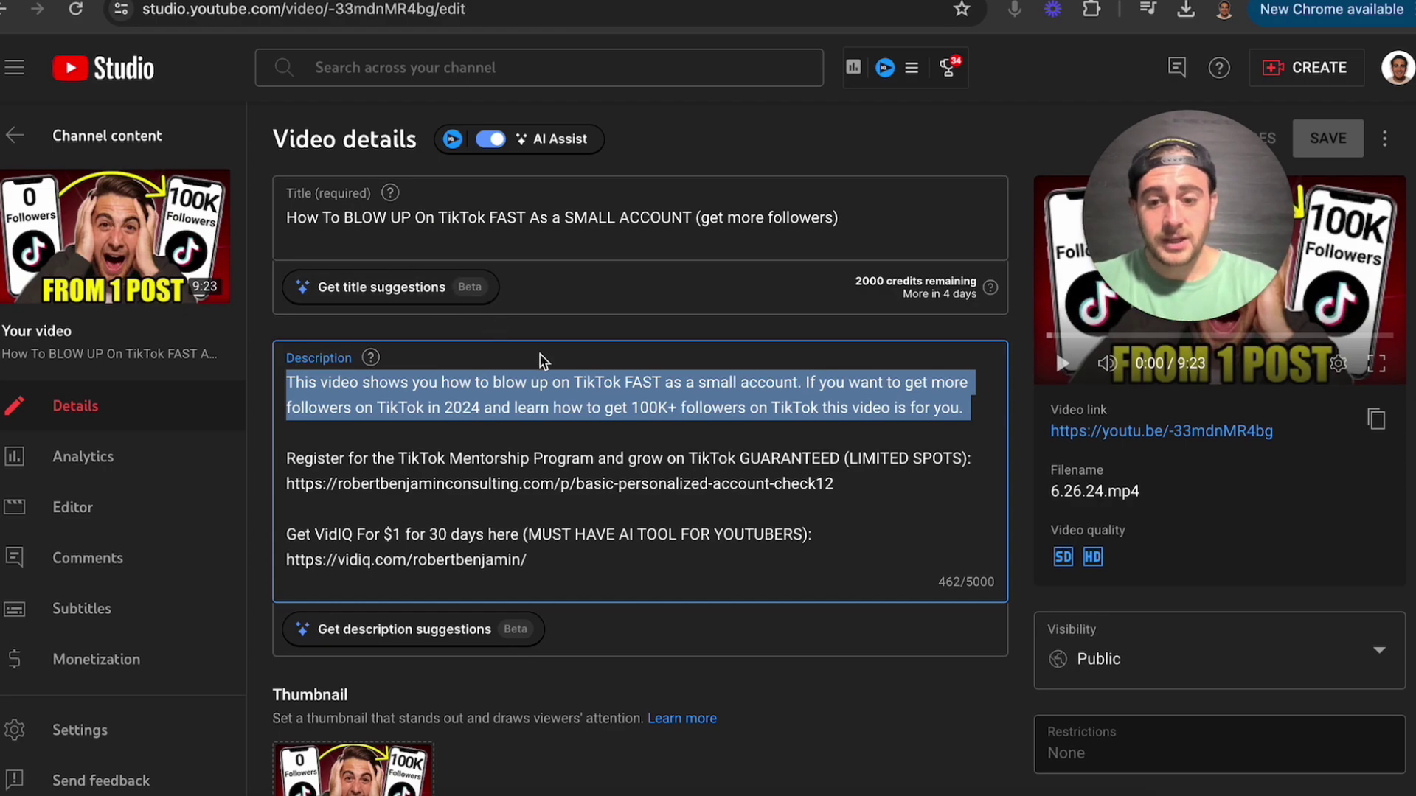
{"action": "key", "text": "super+f"}
{"action": "type", "text": "blow up"}
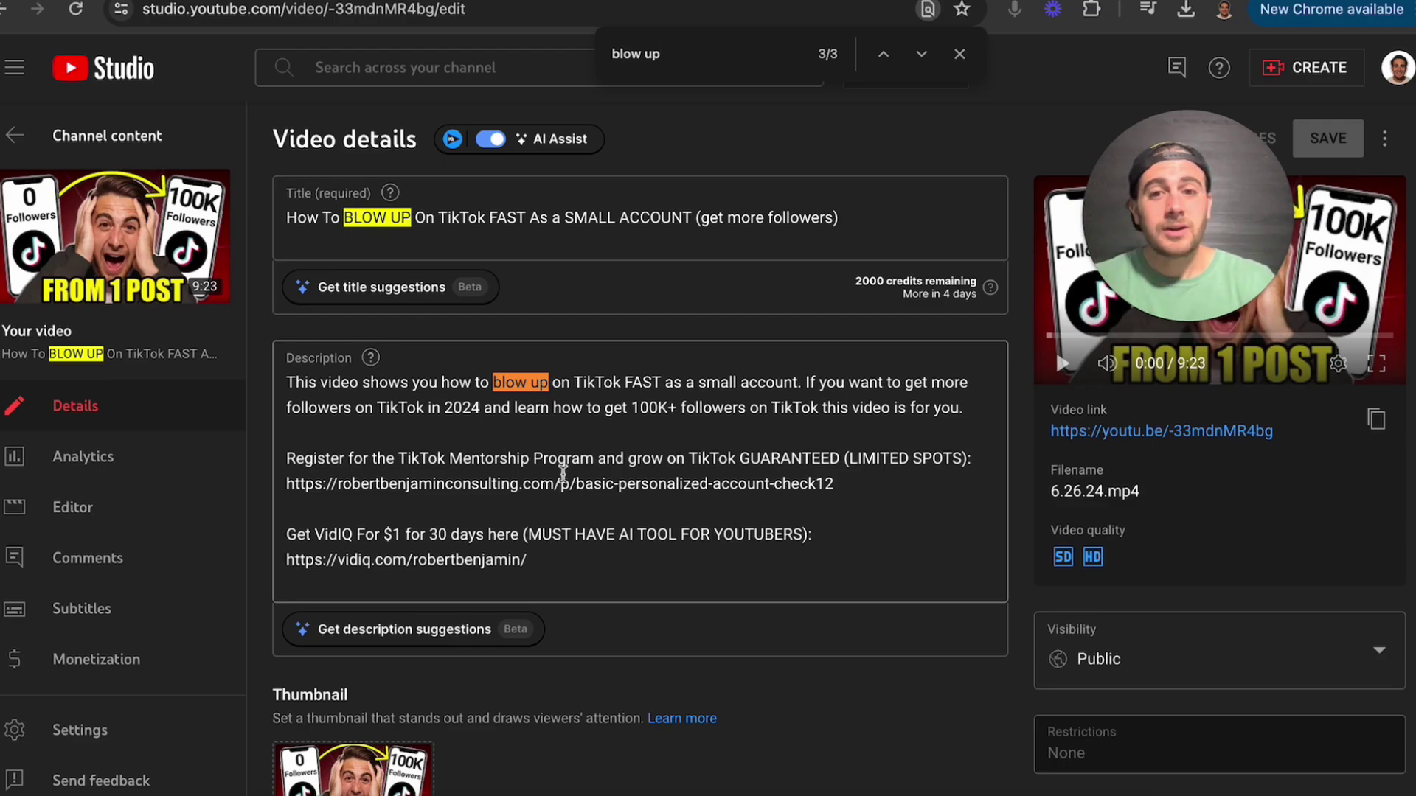
Step: Reveal the remaining settings and refresh the 'blow up' search so tags also match, giving 8 matches
{"action": "scroll", "coordinate": [563, 472], "scroll_direction": "down", "scroll_amount": 3}
{"action": "scroll", "coordinate": [563, 472], "scroll_direction": "down", "scroll_amount": 5}
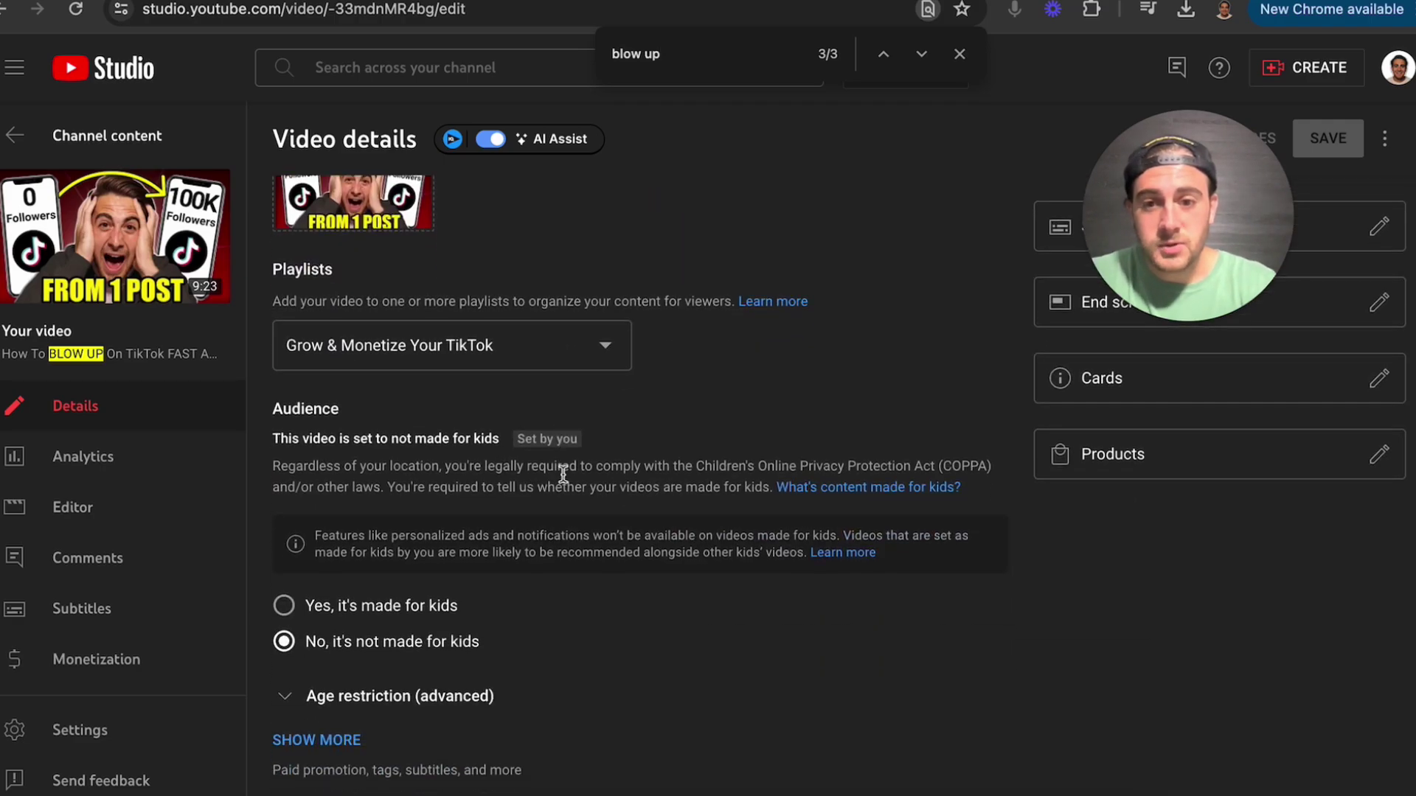
{"action": "left_click", "coordinate": [329, 753]}
{"action": "scroll", "coordinate": [333, 750], "scroll_direction": "down", "scroll_amount": 6}
{"action": "scroll", "coordinate": [334, 749], "scroll_direction": "down", "scroll_amount": 12}
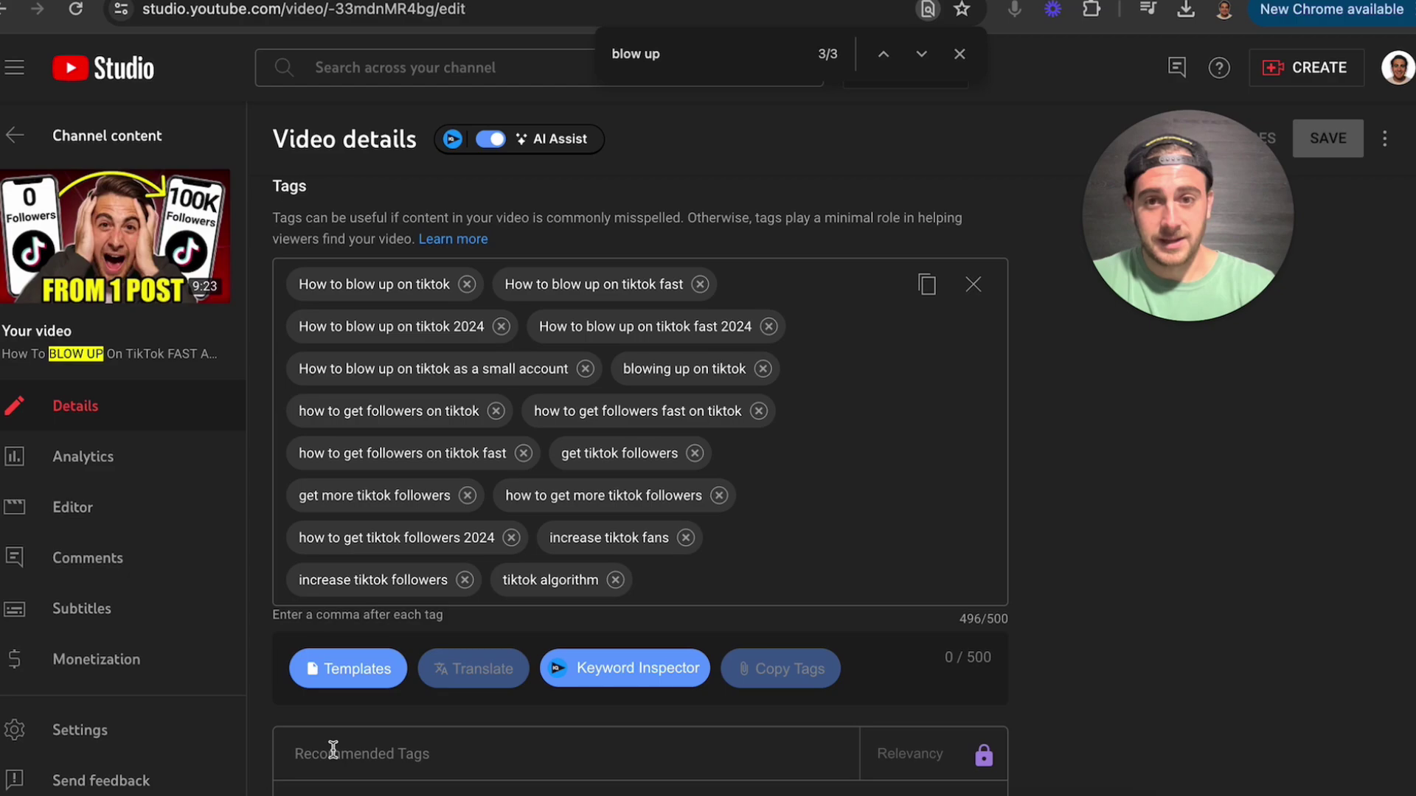
{"action": "left_click", "coordinate": [683, 64]}
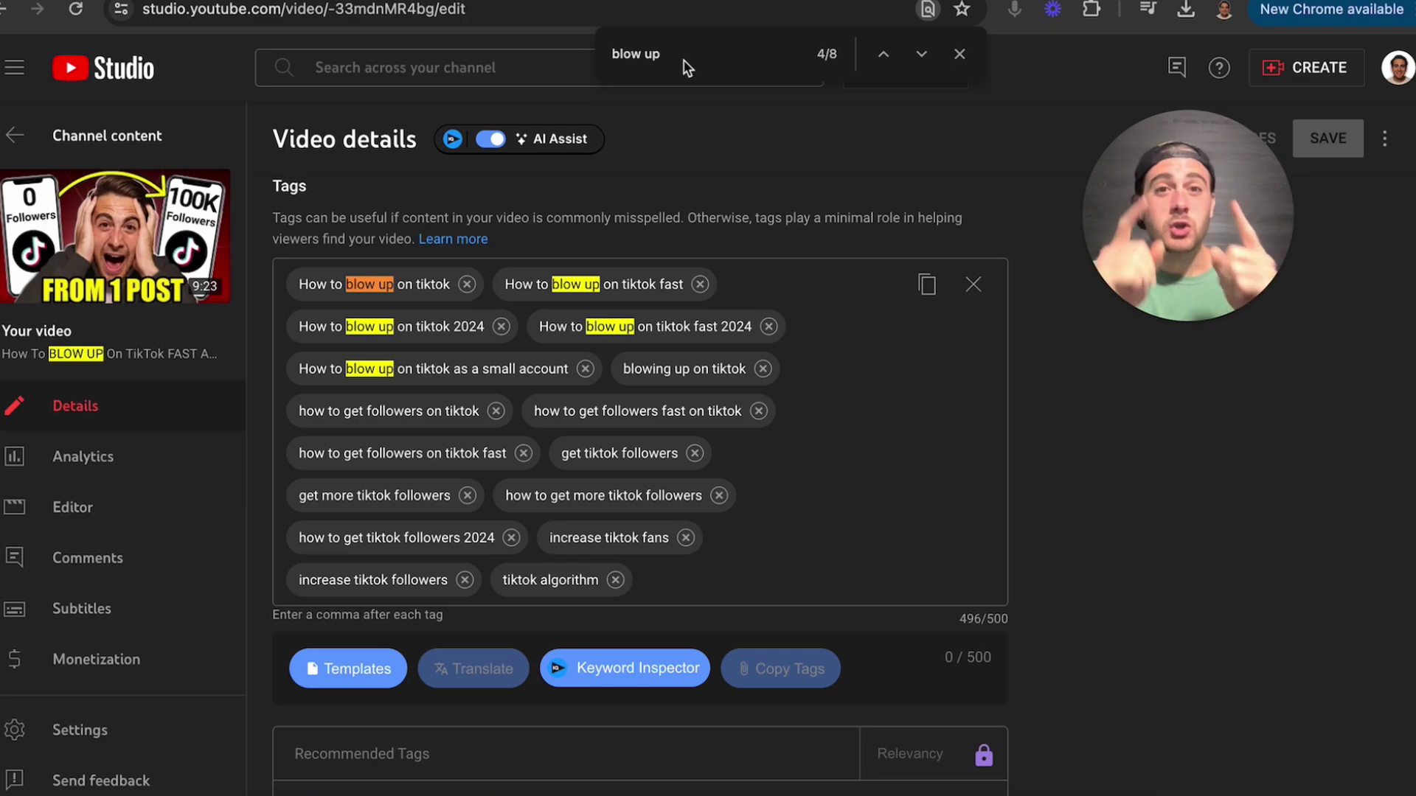
{"action": "scroll", "coordinate": [686, 398], "scroll_direction": "up", "scroll_amount": 10}
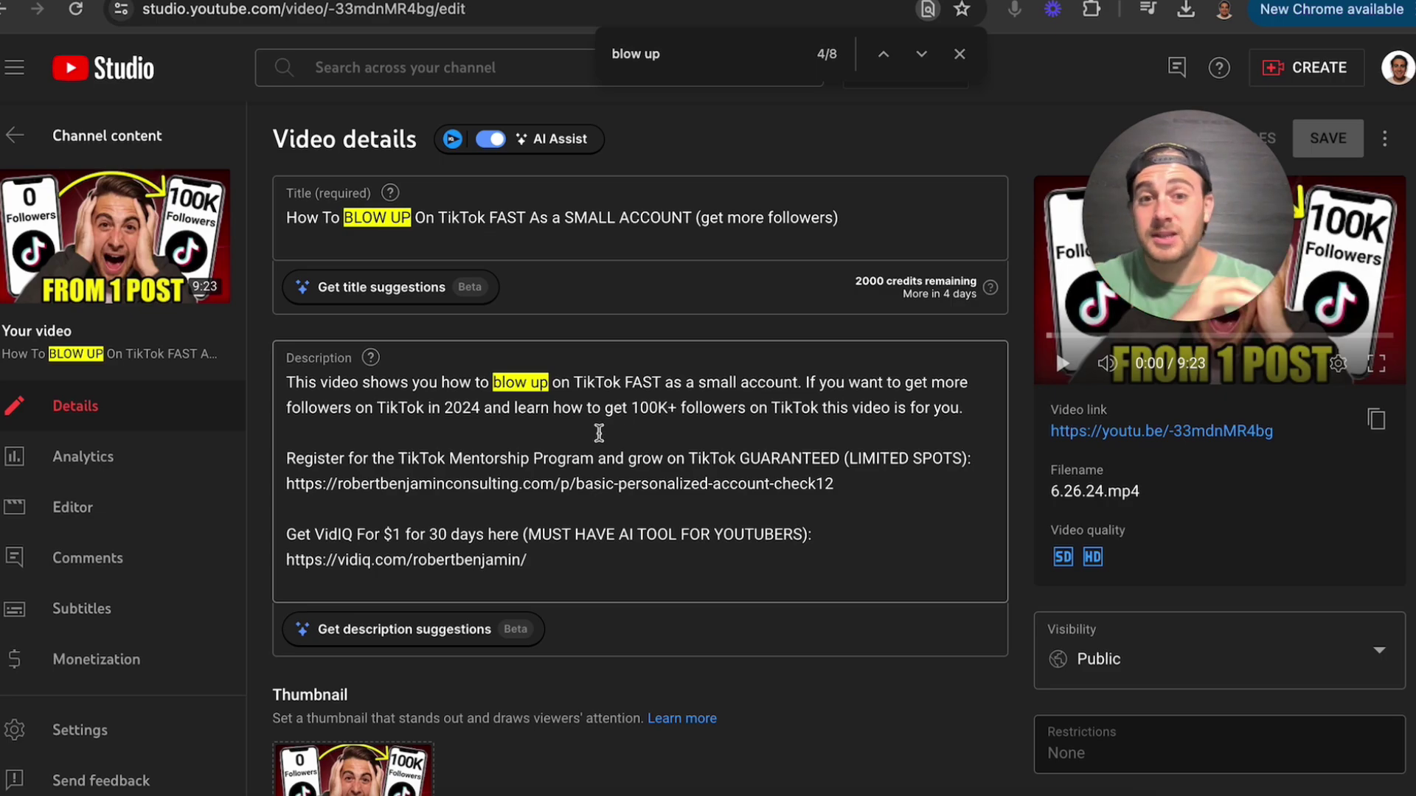
{"action": "scroll", "coordinate": [542, 473], "scroll_direction": "down", "scroll_amount": 1}
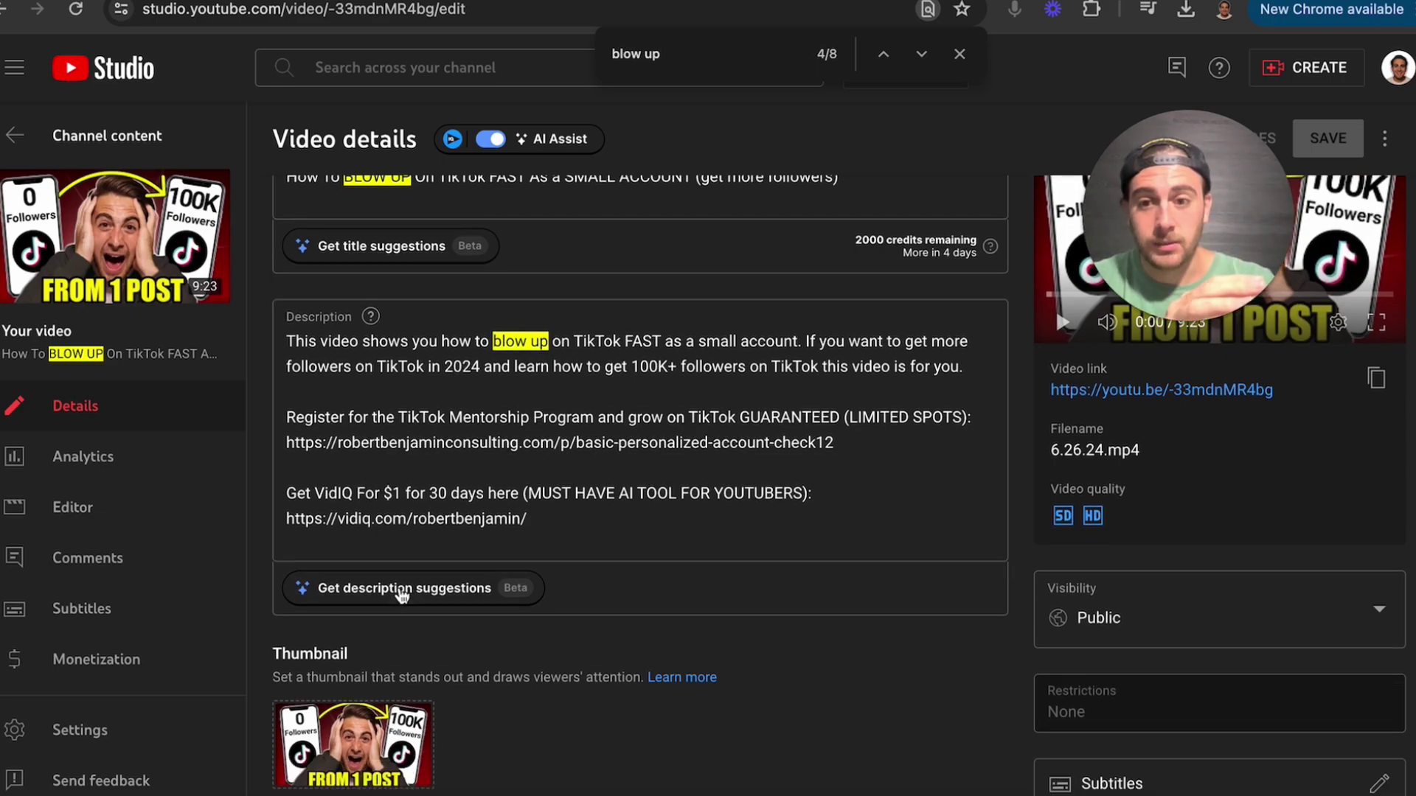
{"action": "scroll", "coordinate": [433, 618], "scroll_direction": "up", "scroll_amount": 1}
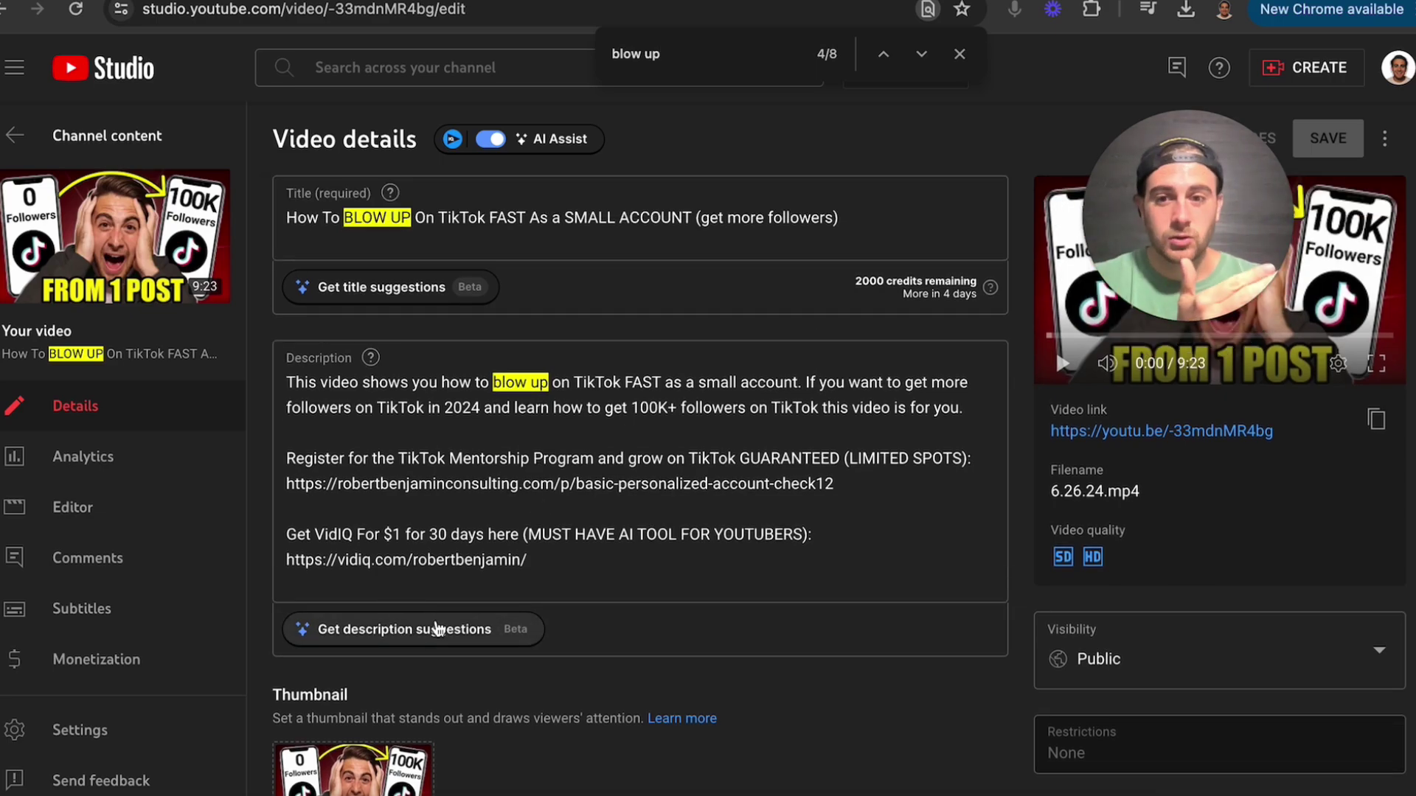
Step: Generate AI description suggestions and page through to the third of three
{"action": "left_click", "coordinate": [407, 636]}
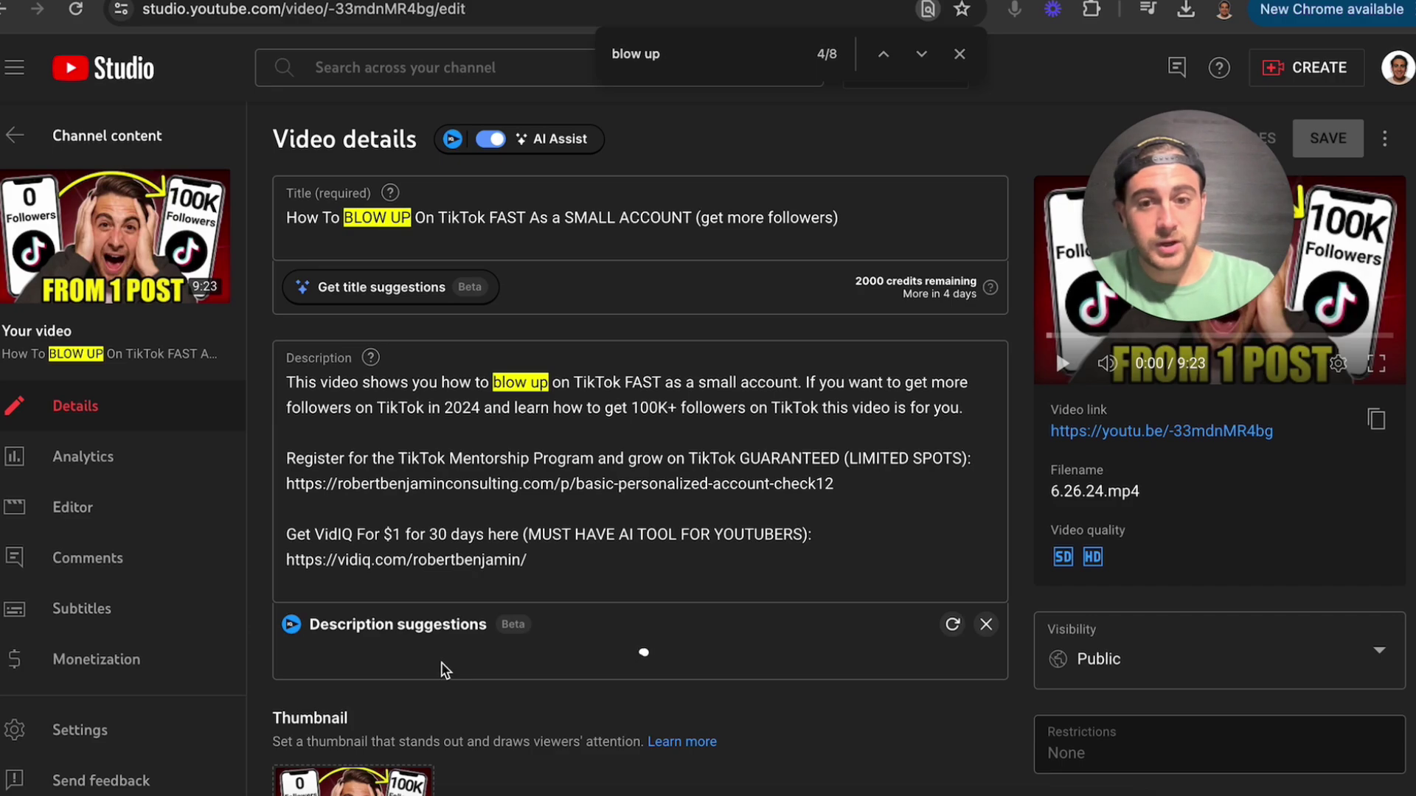
{"action": "scroll", "coordinate": [441, 662], "scroll_direction": "down", "scroll_amount": 2}
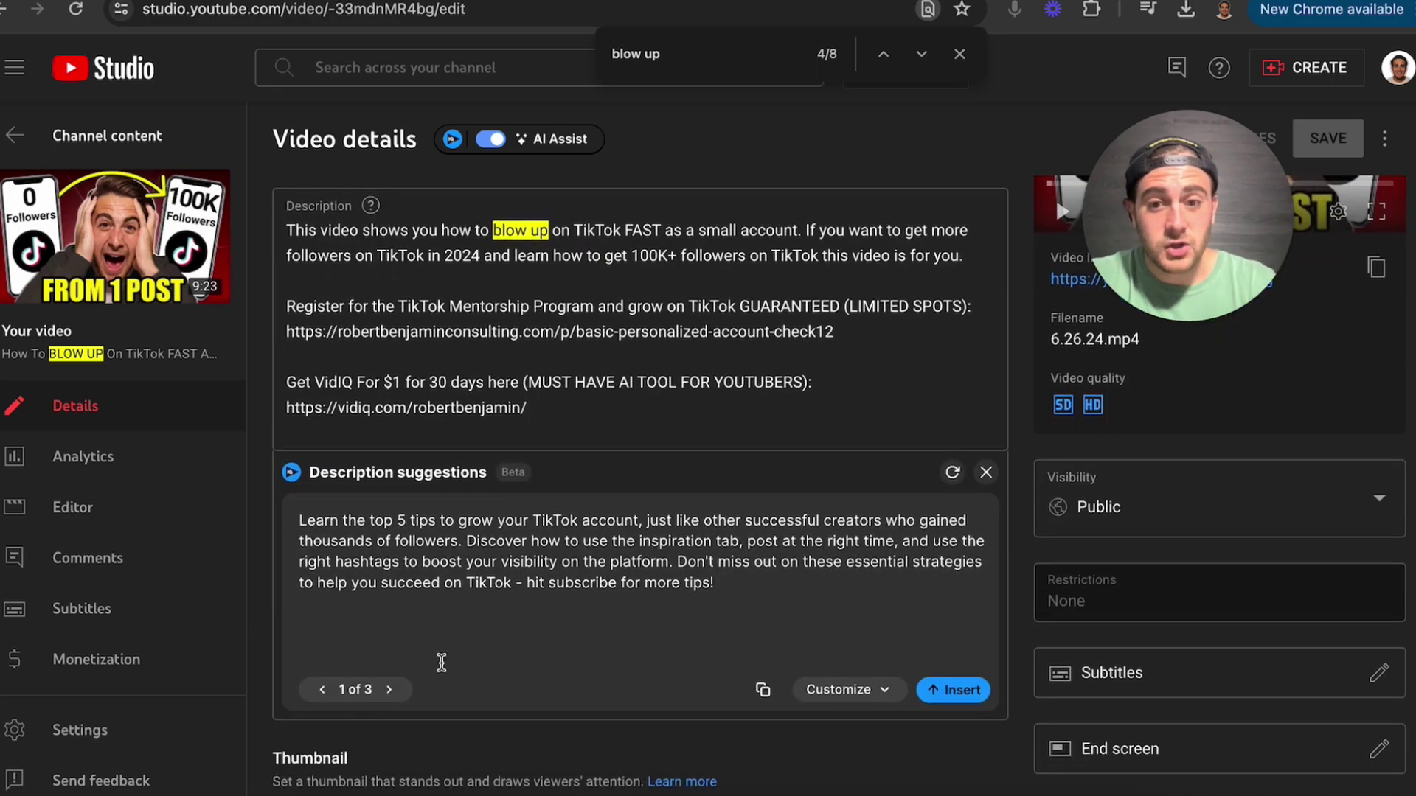
{"action": "left_click", "coordinate": [391, 691]}
{"action": "left_click", "coordinate": [392, 690]}
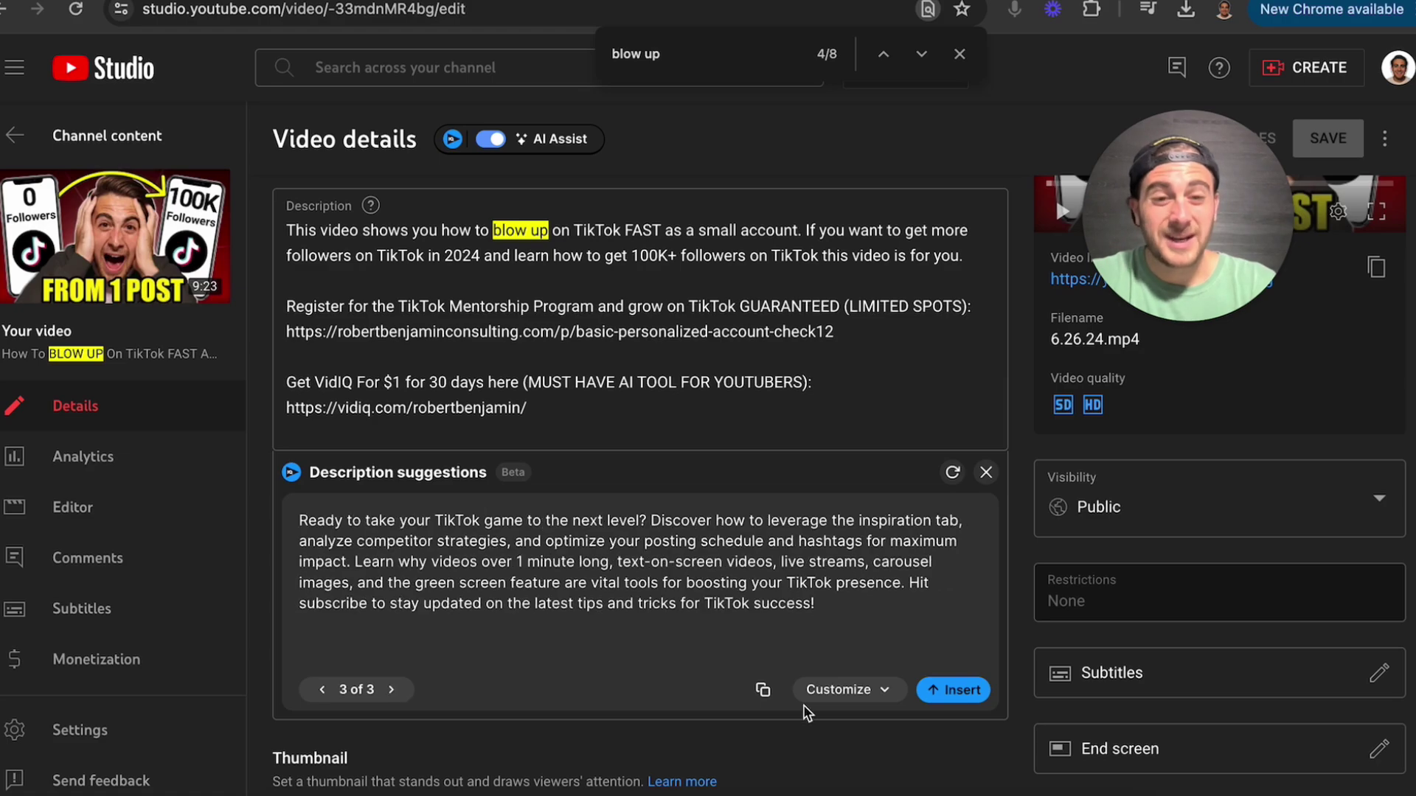
Step: Dismiss the suggestion's rewrite options, review the tag list, and return to the title
{"action": "left_click", "coordinate": [848, 700]}
{"action": "mouse_move", "coordinate": [937, 557]}
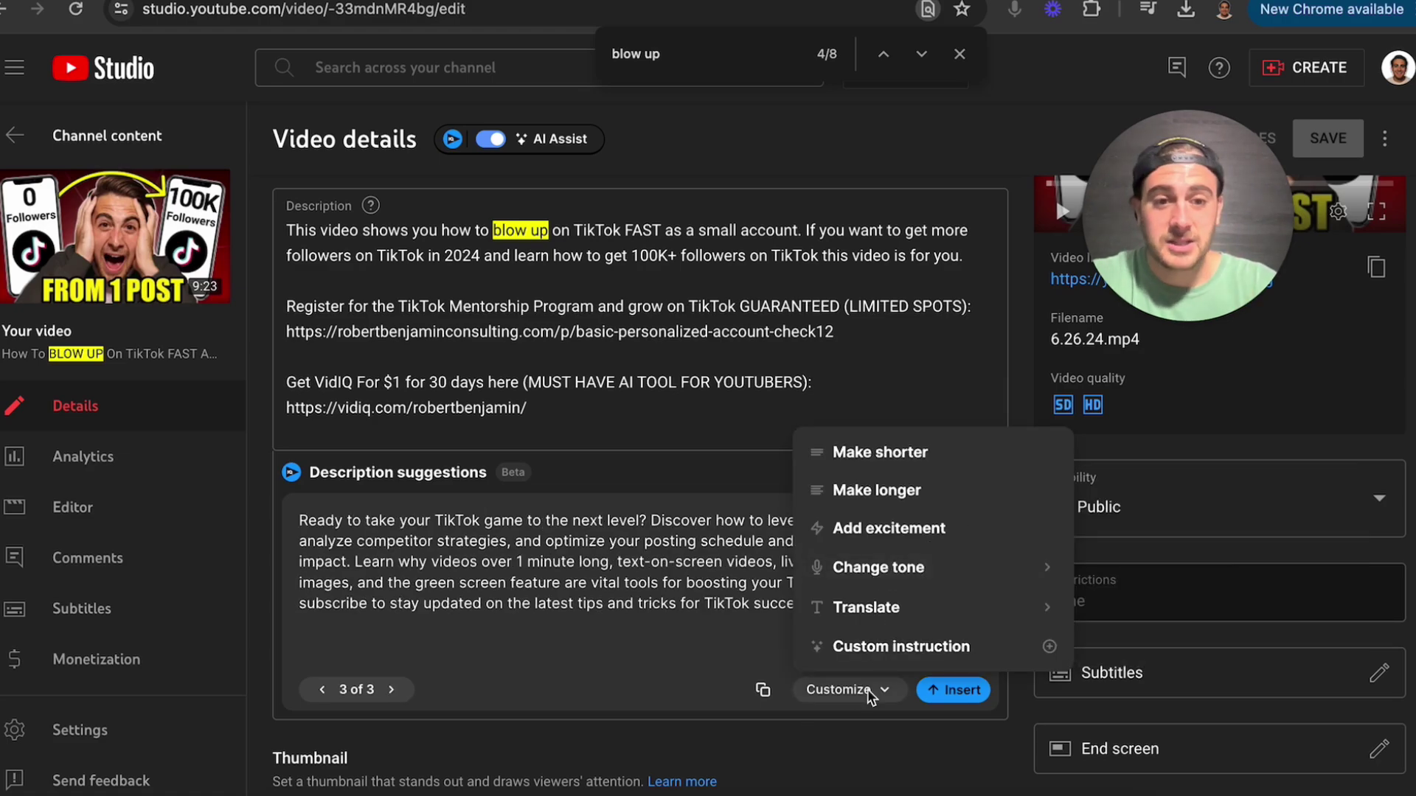
{"action": "mouse_move", "coordinate": [963, 617]}
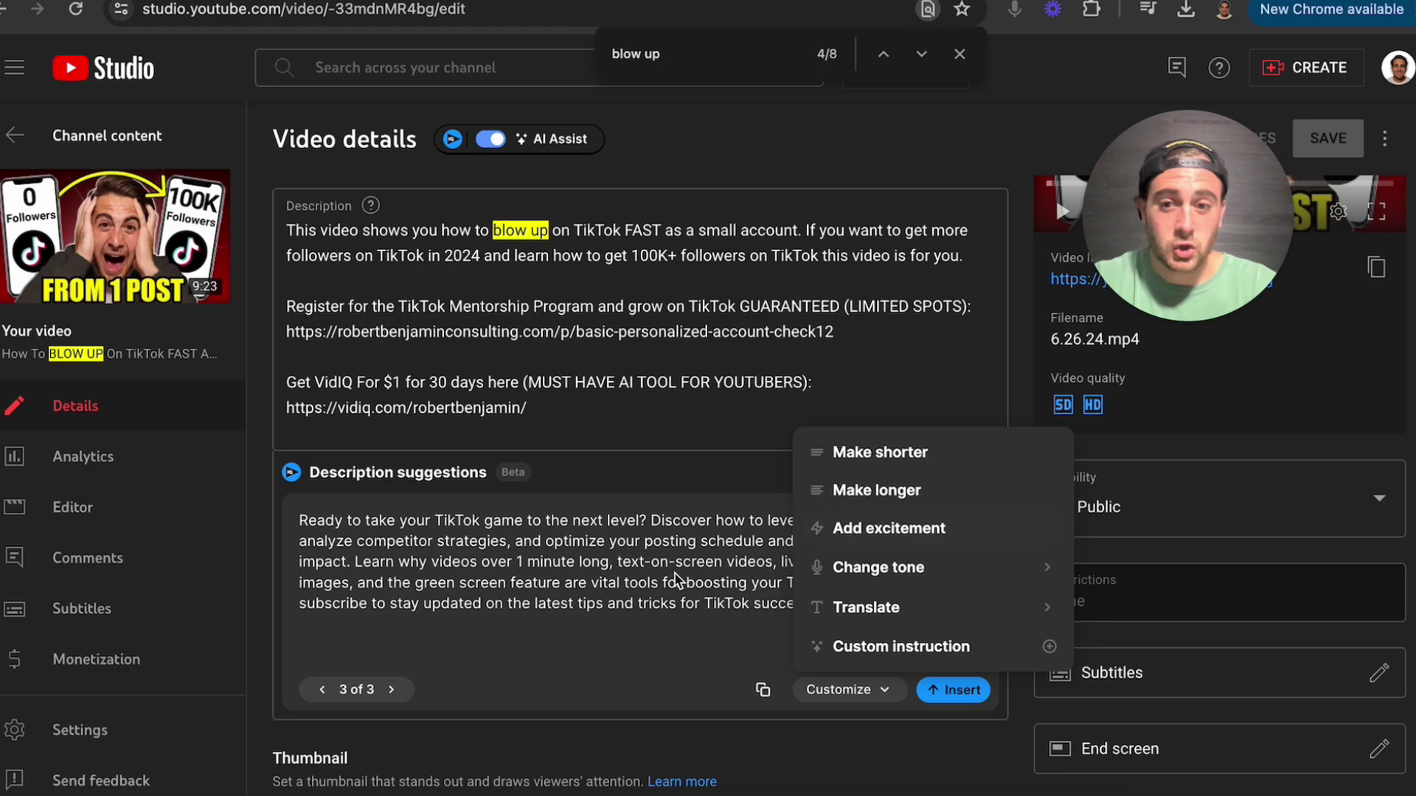
{"action": "left_click", "coordinate": [574, 568]}
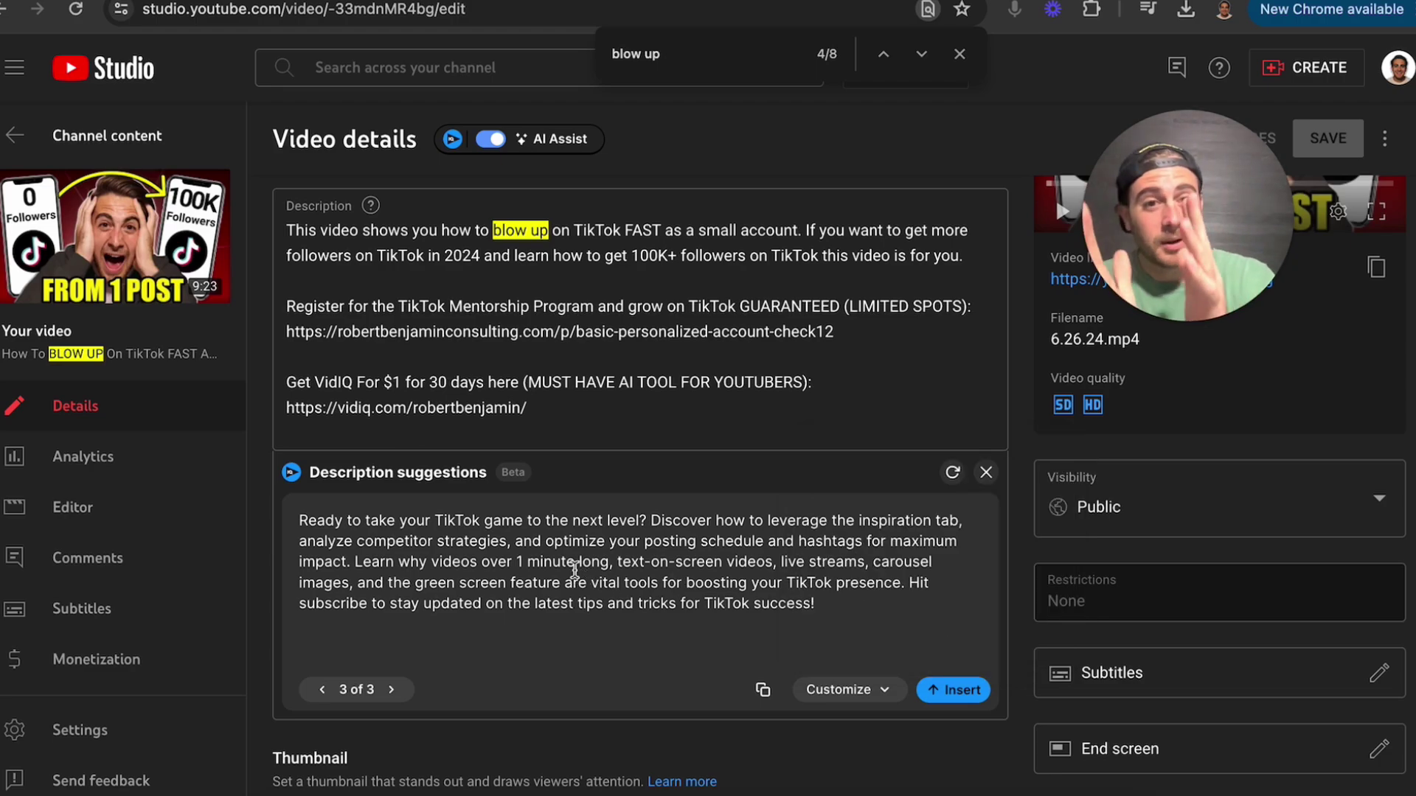
{"action": "scroll", "coordinate": [575, 569], "scroll_direction": "down", "scroll_amount": 20}
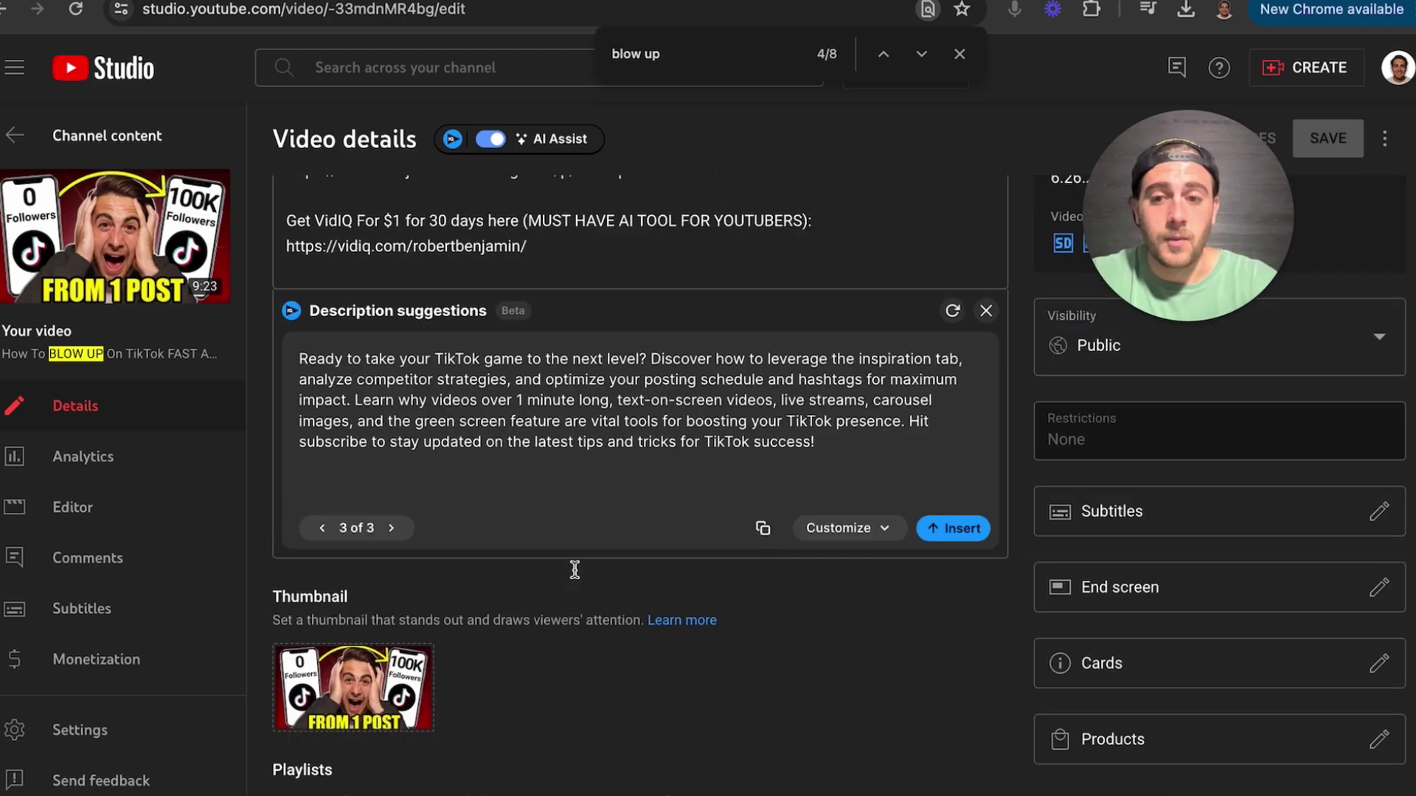
{"action": "scroll", "coordinate": [575, 569], "scroll_direction": "down", "scroll_amount": 5}
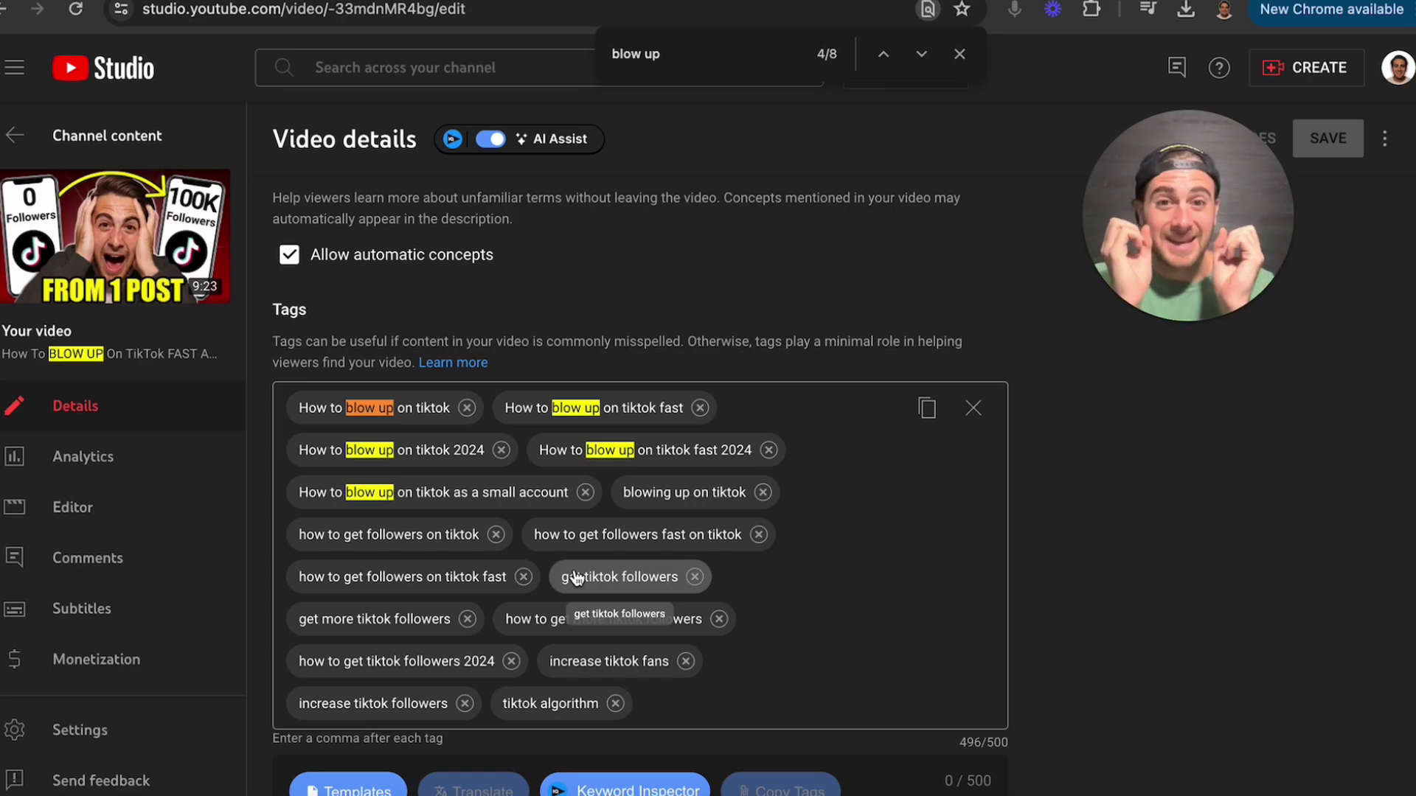
{"action": "scroll", "coordinate": [577, 578], "scroll_direction": "up", "scroll_amount": 15}
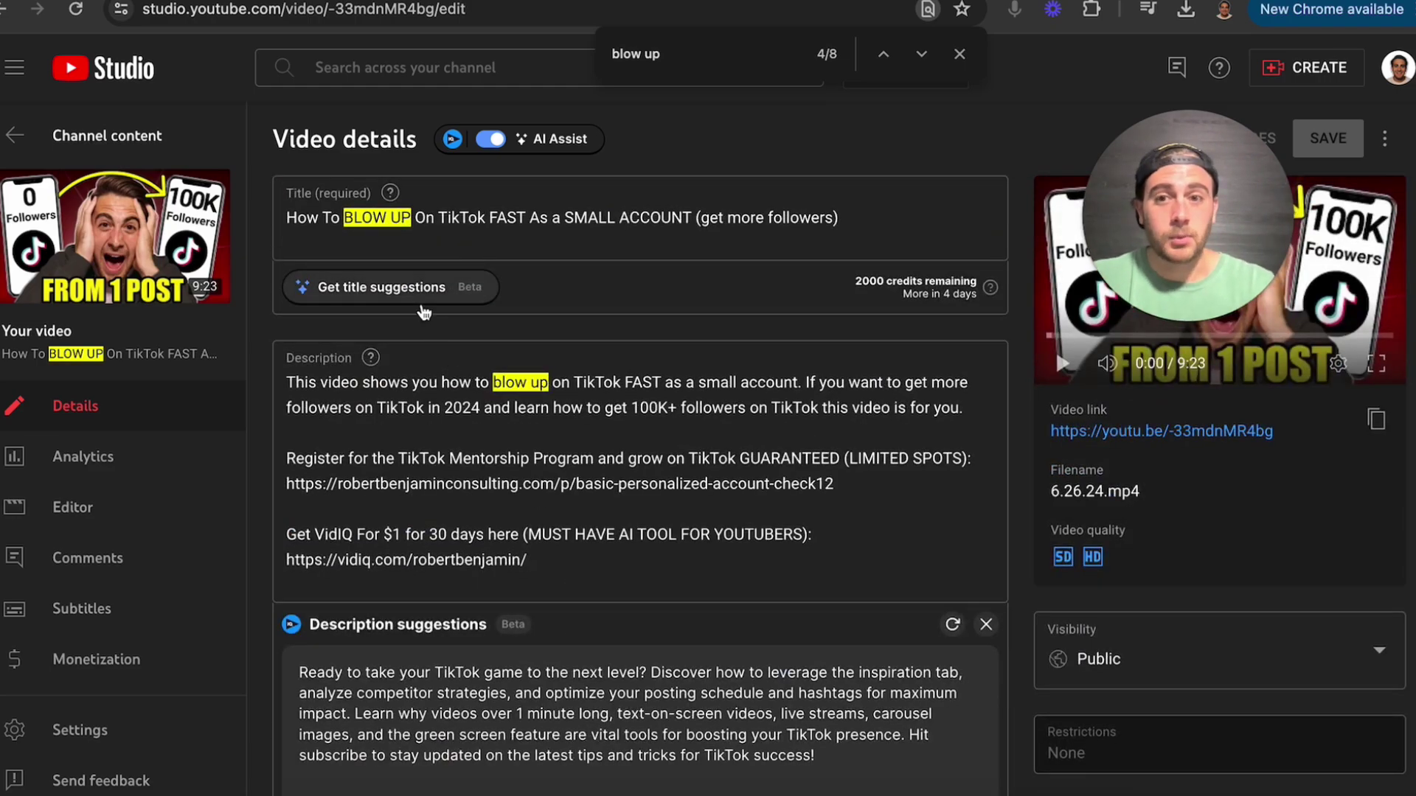
Step: Generate three AI title suggestions and view their rewrite options
{"action": "left_click", "coordinate": [367, 288]}
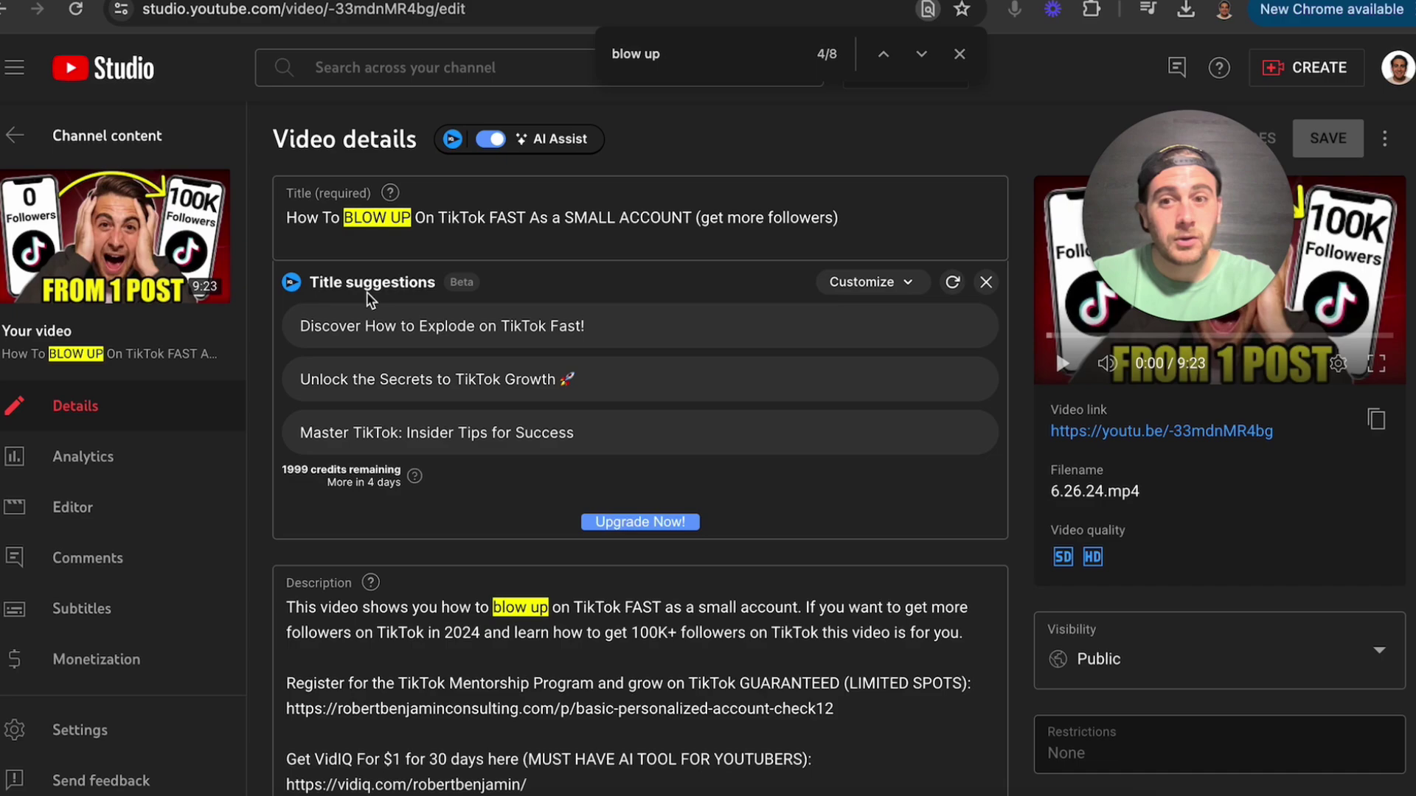
{"action": "mouse_move", "coordinate": [446, 422]}
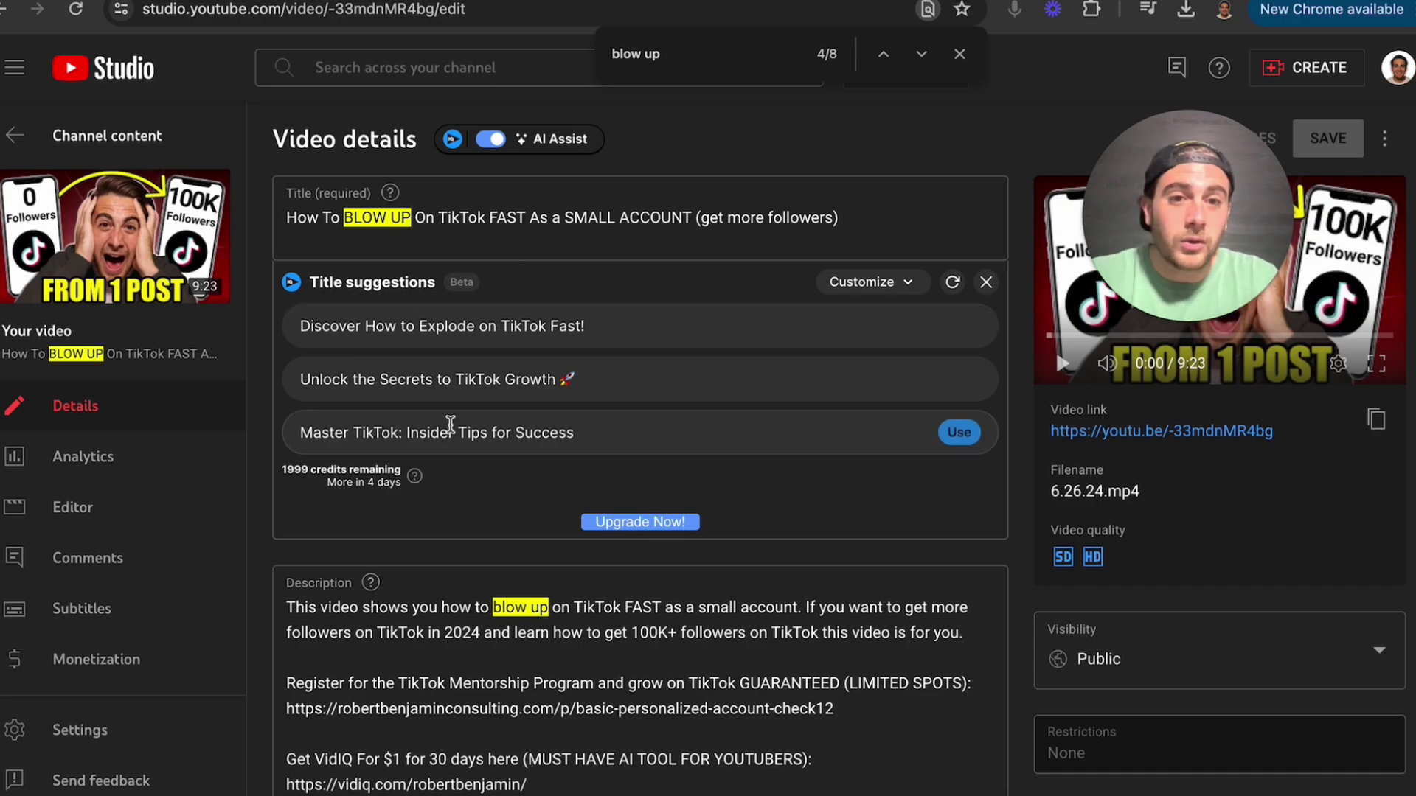
{"action": "left_click", "coordinate": [893, 288]}
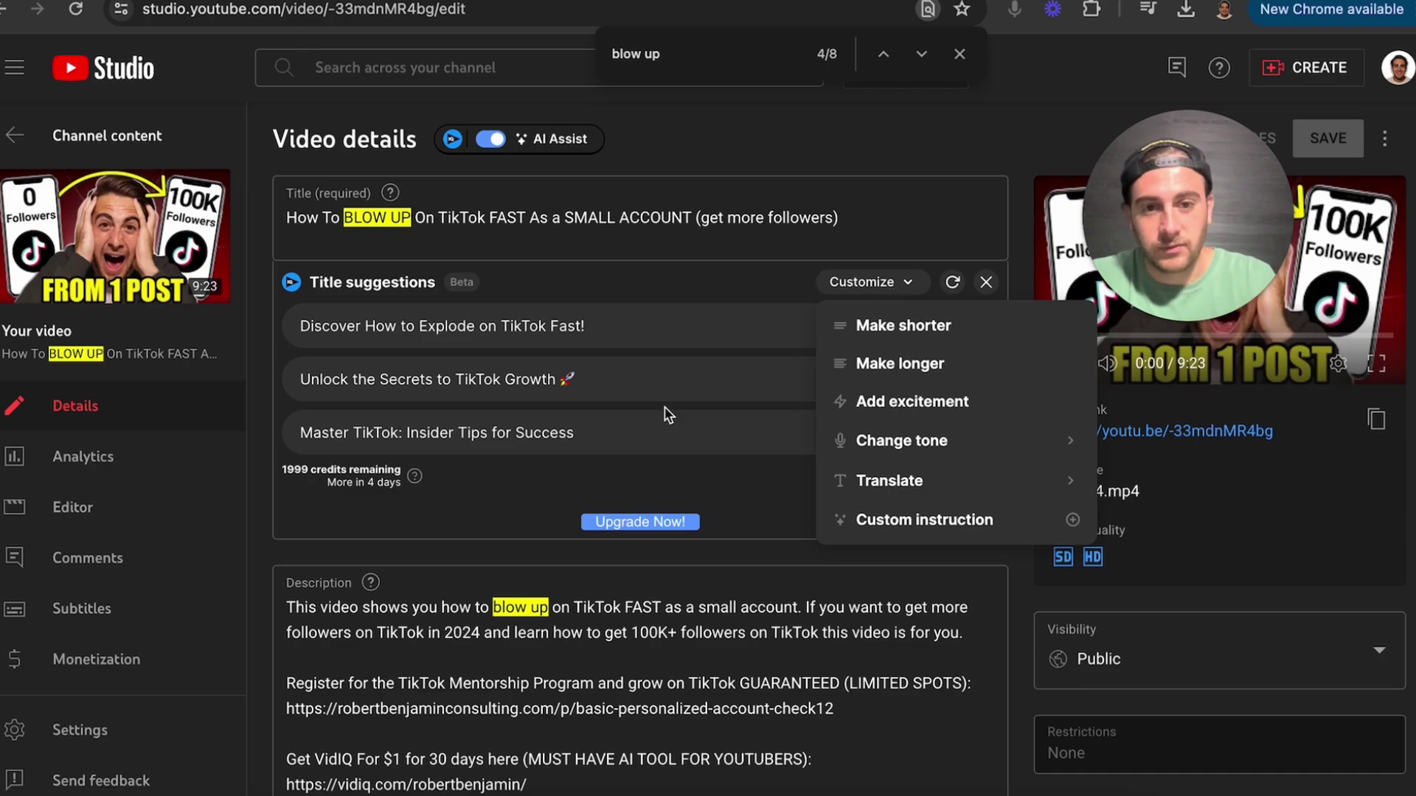
Step: Check the tags' 496/500 character usage and the vidIQ recommended tags
{"action": "scroll", "coordinate": [431, 529], "scroll_direction": "down", "scroll_amount": 2}
{"action": "scroll", "coordinate": [431, 530], "scroll_direction": "down", "scroll_amount": 15}
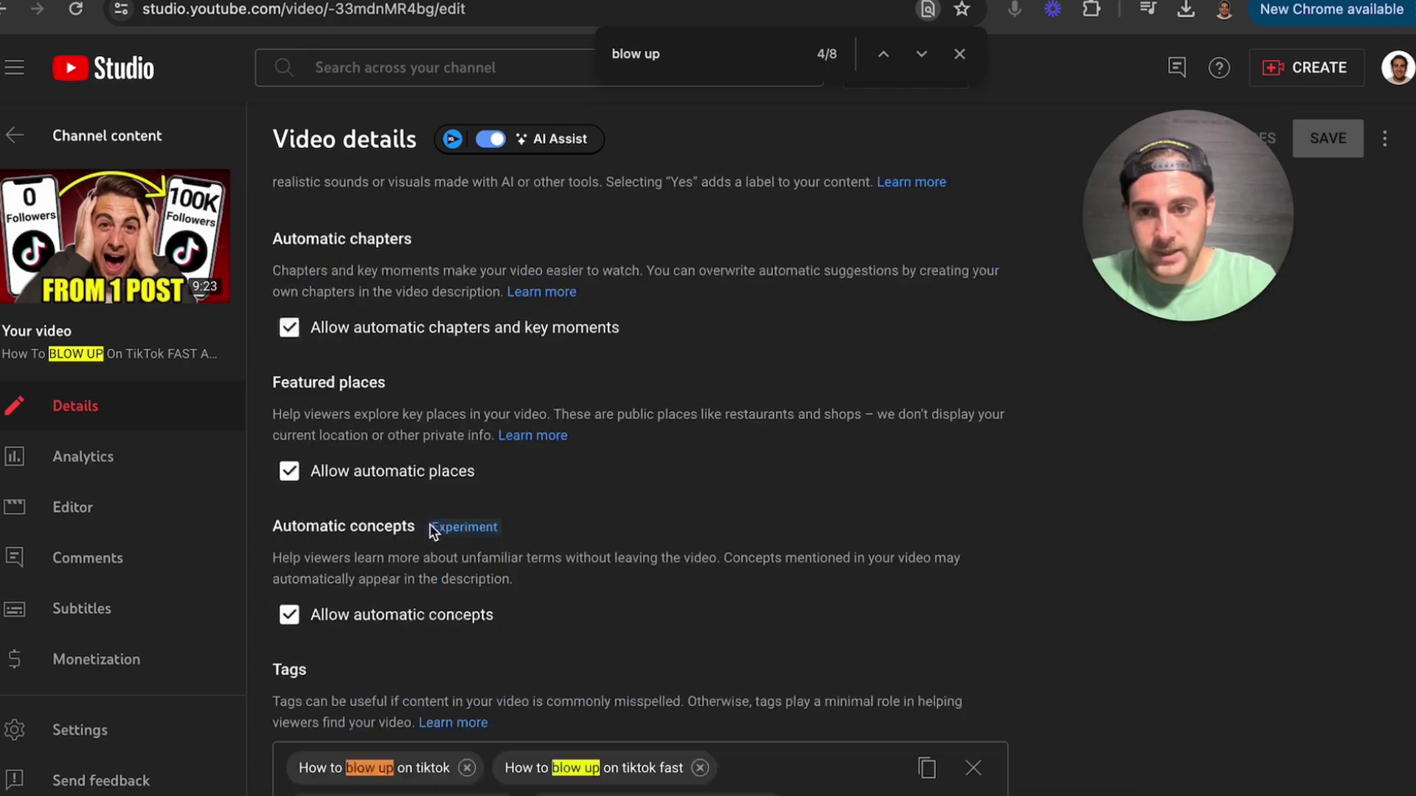
{"action": "scroll", "coordinate": [434, 531], "scroll_direction": "up", "scroll_amount": 3}
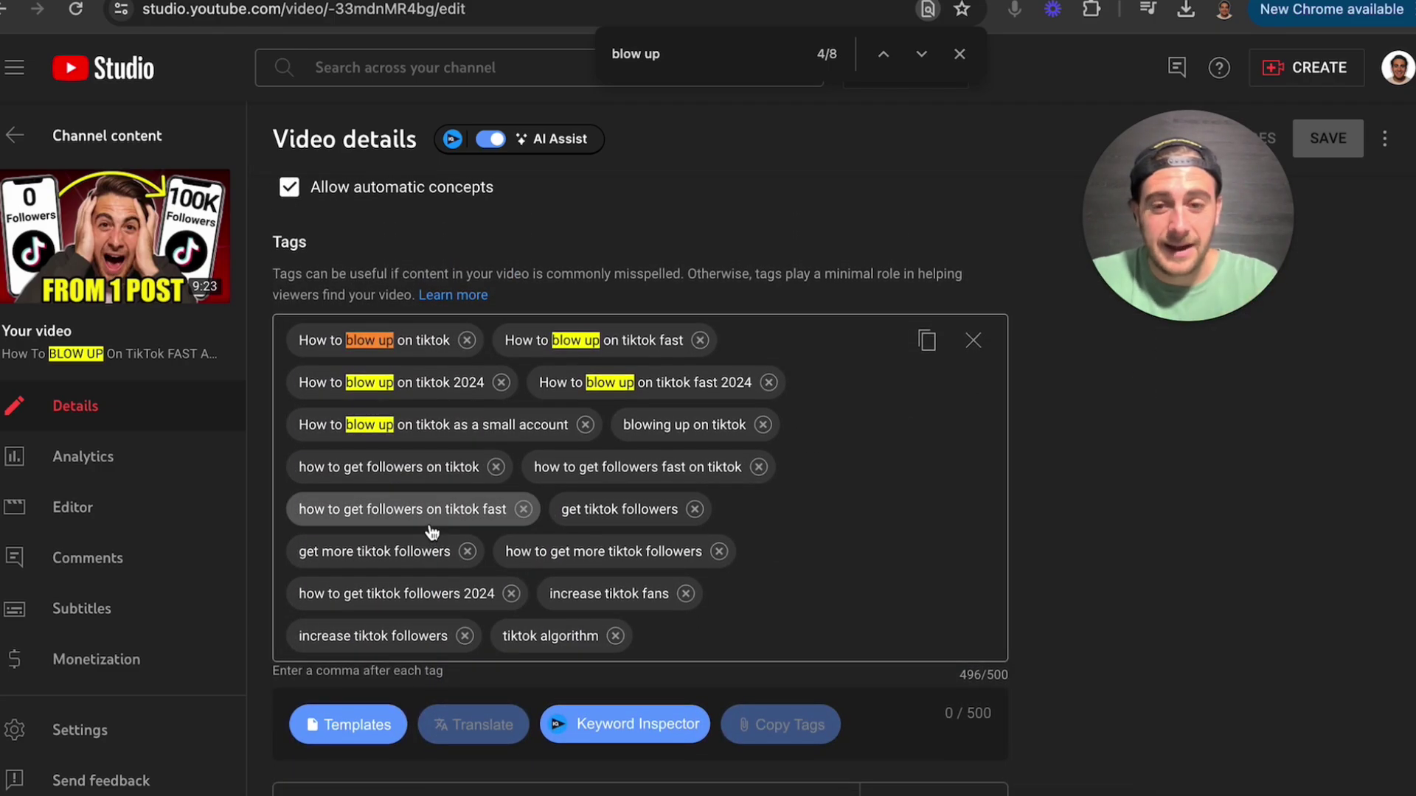
{"action": "scroll", "coordinate": [434, 531], "scroll_direction": "down", "scroll_amount": 2}
{"action": "mouse_move", "coordinate": [402, 685]}
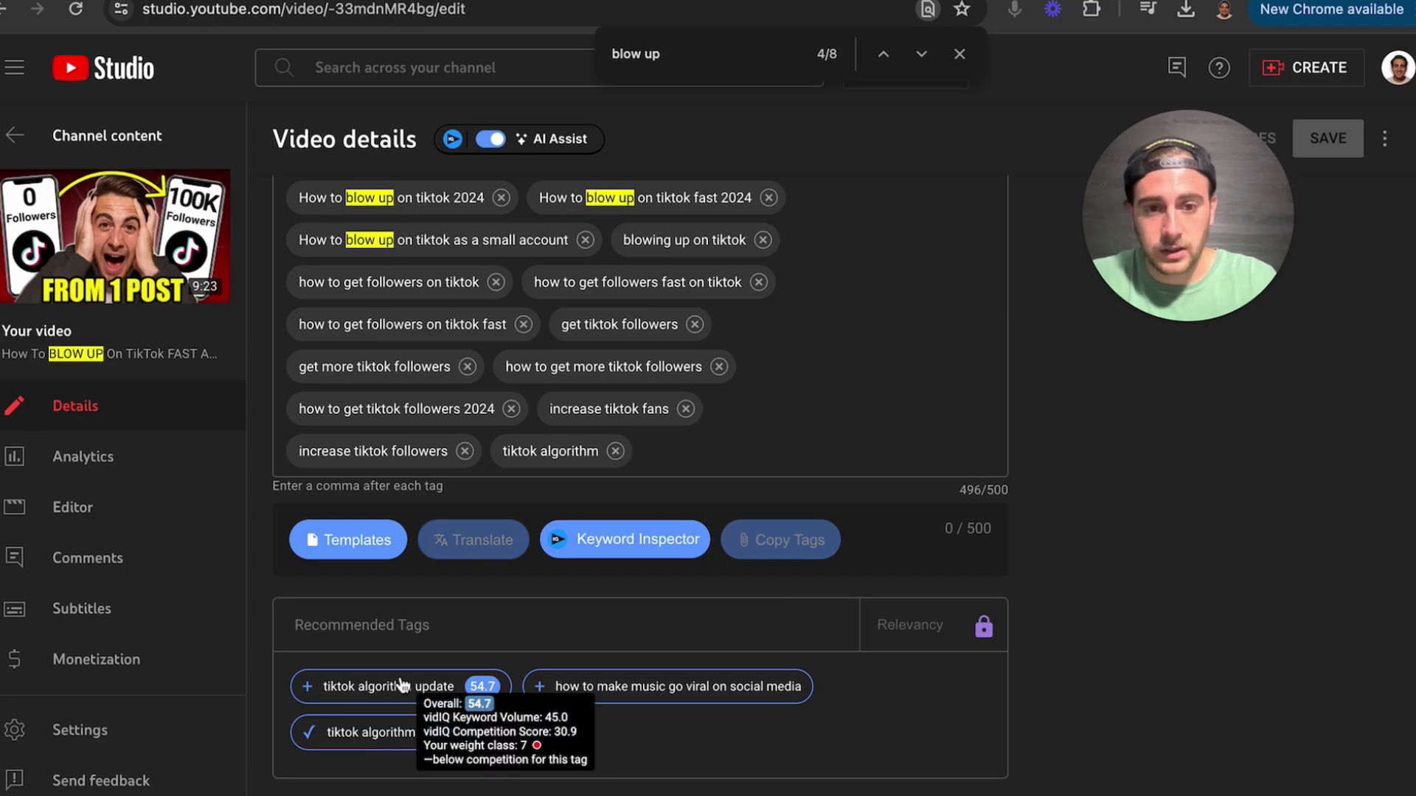
{"action": "scroll", "coordinate": [553, 487], "scroll_direction": "up", "scroll_amount": 2}
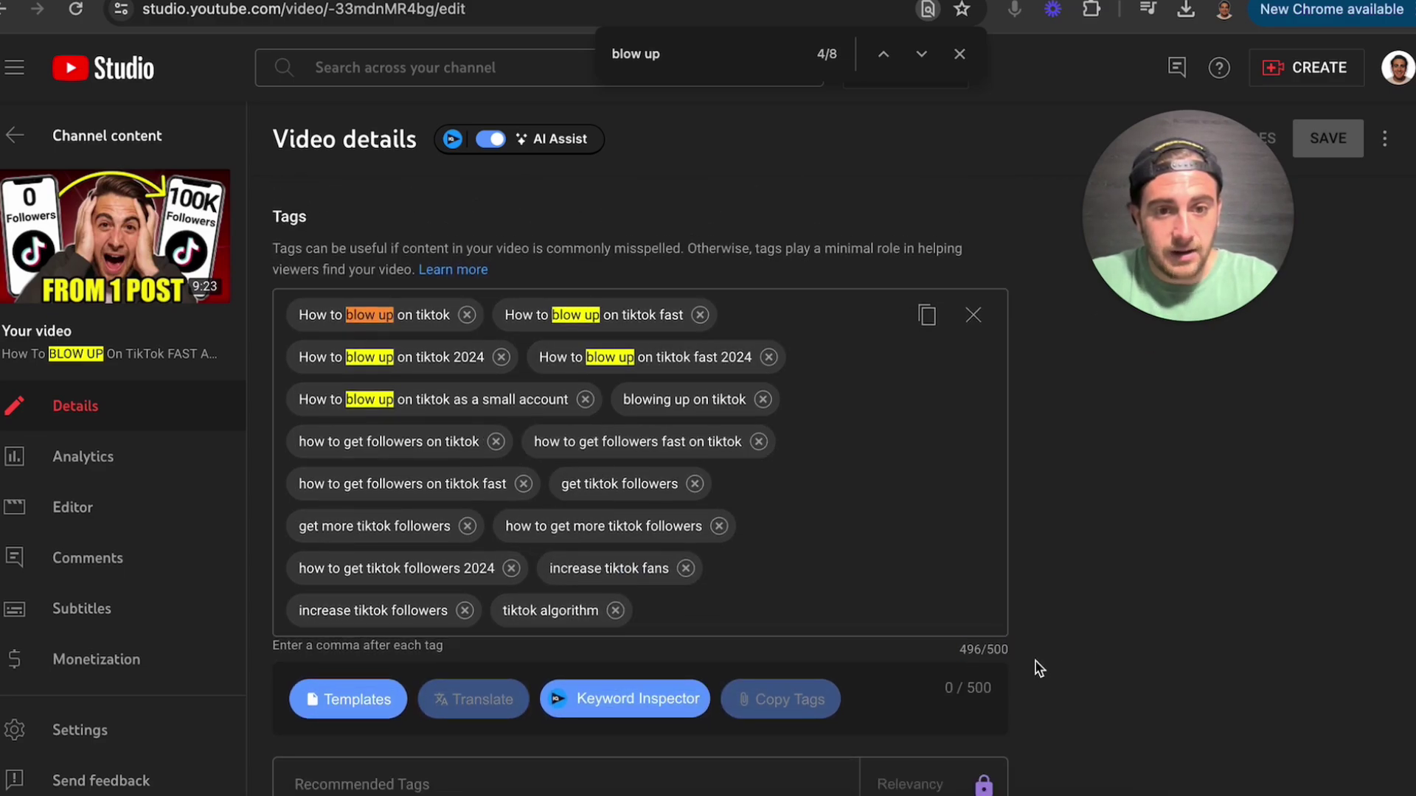
{"action": "triple_click", "coordinate": [977, 649]}
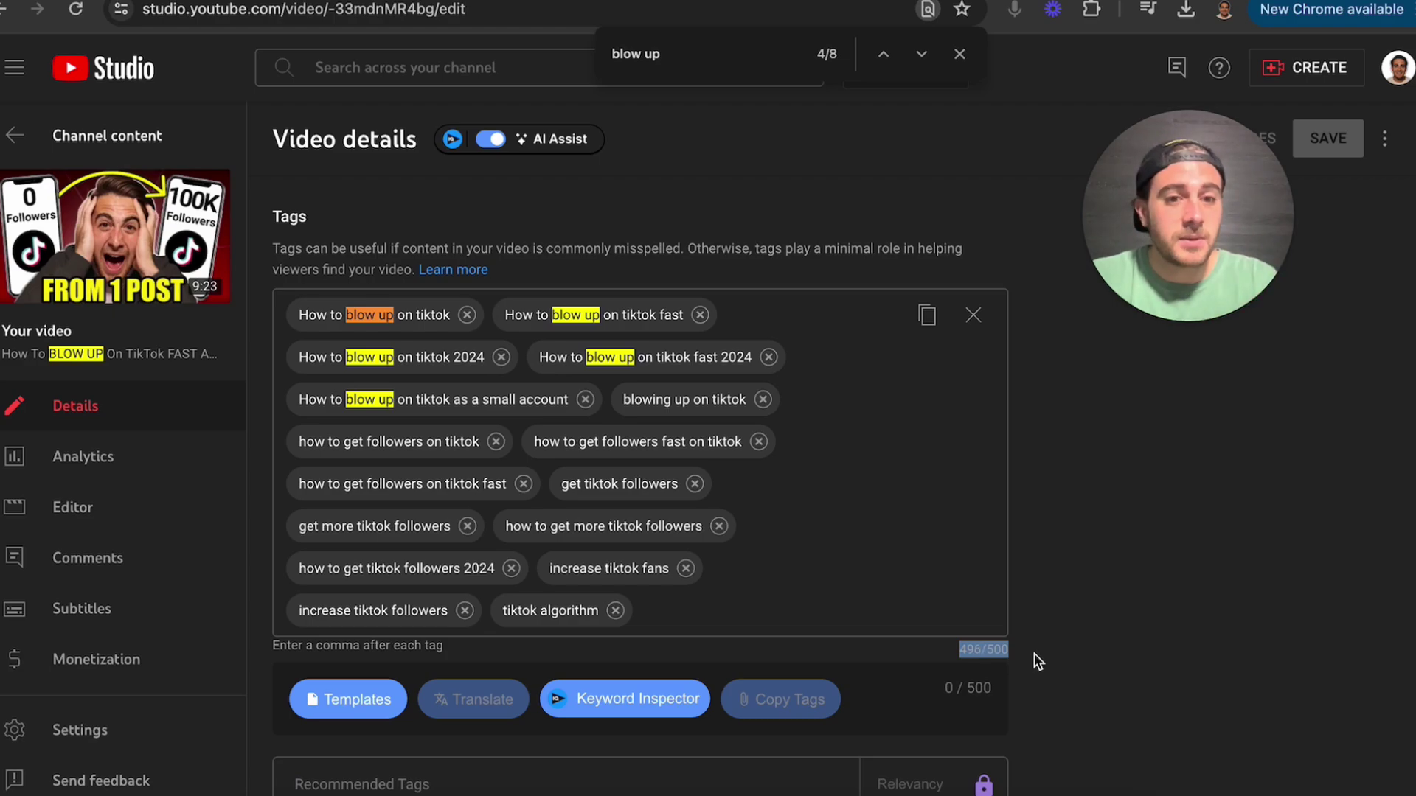
{"action": "left_click", "coordinate": [985, 649]}
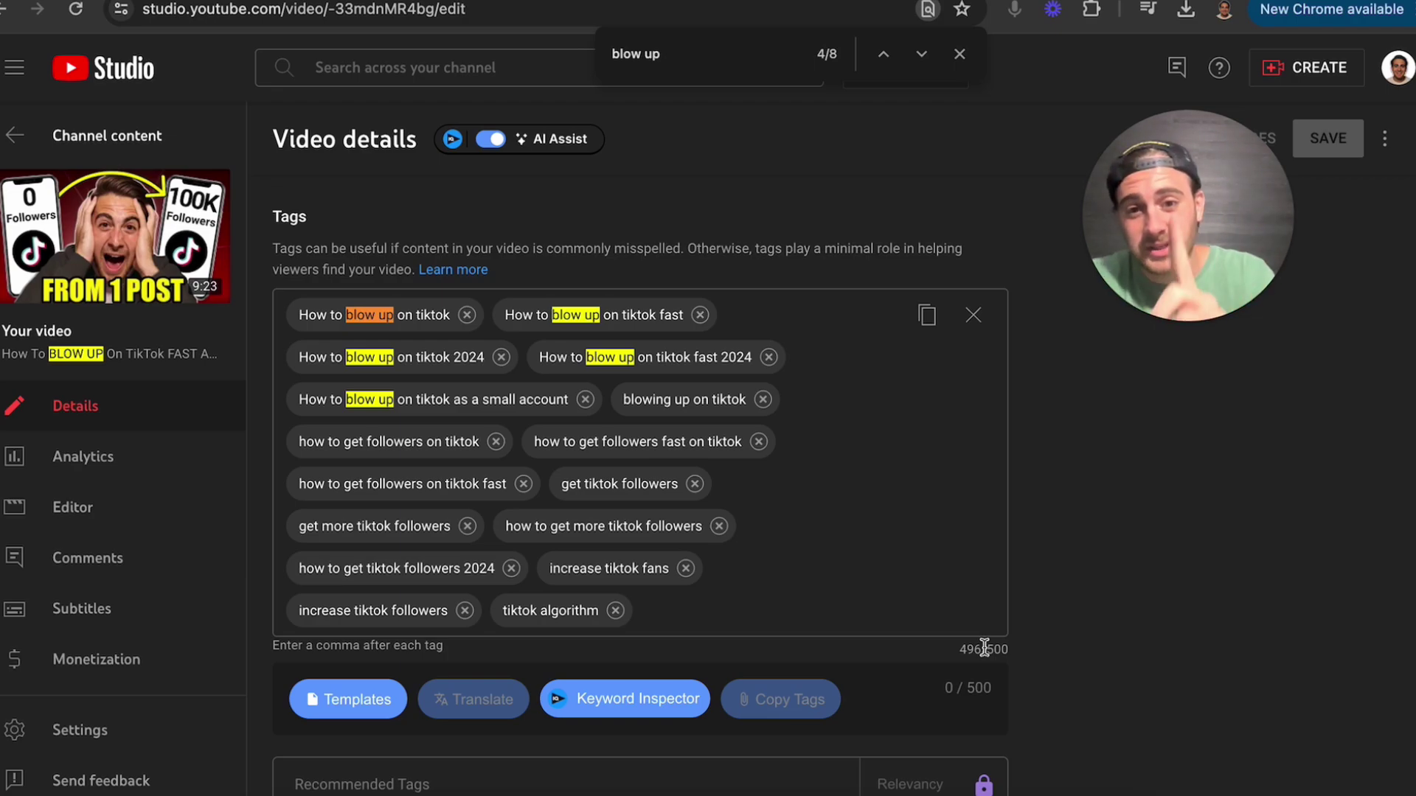
{"action": "scroll", "coordinate": [596, 719], "scroll_direction": "down", "scroll_amount": 4}
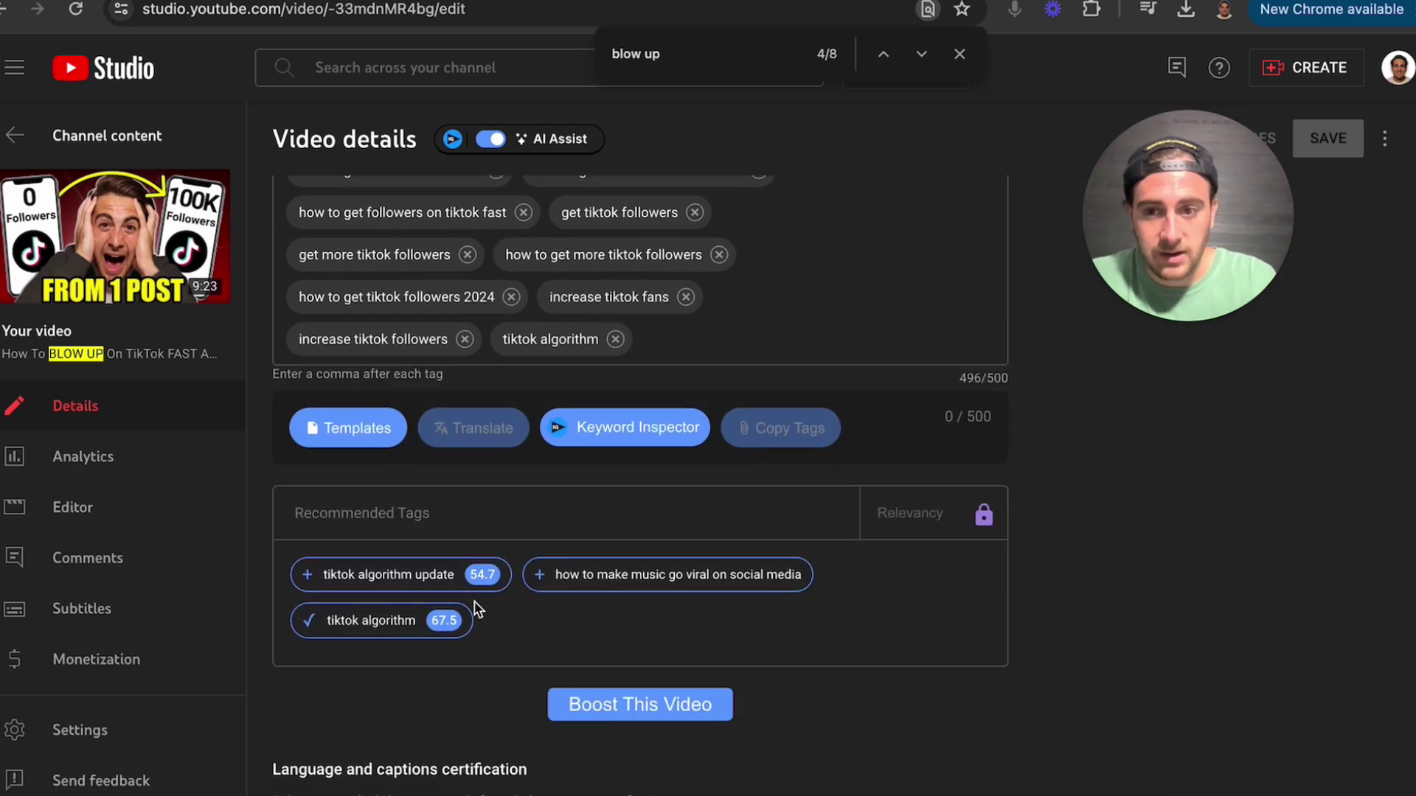
Step: Add the recommended tag 'tiktok algorithm update', remove it again, and refresh the tag recommendations
{"action": "mouse_move", "coordinate": [574, 568]}
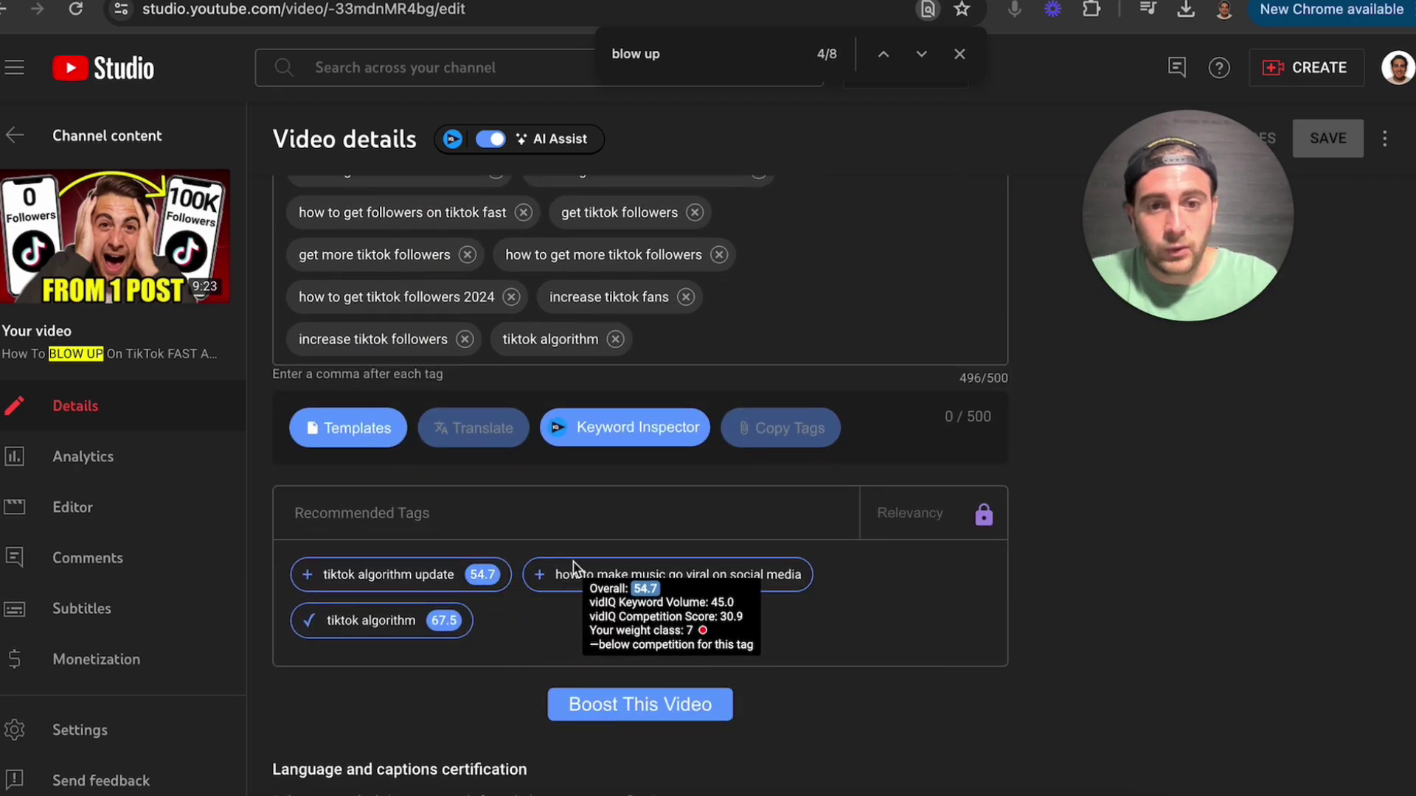
{"action": "left_click", "coordinate": [307, 580]}
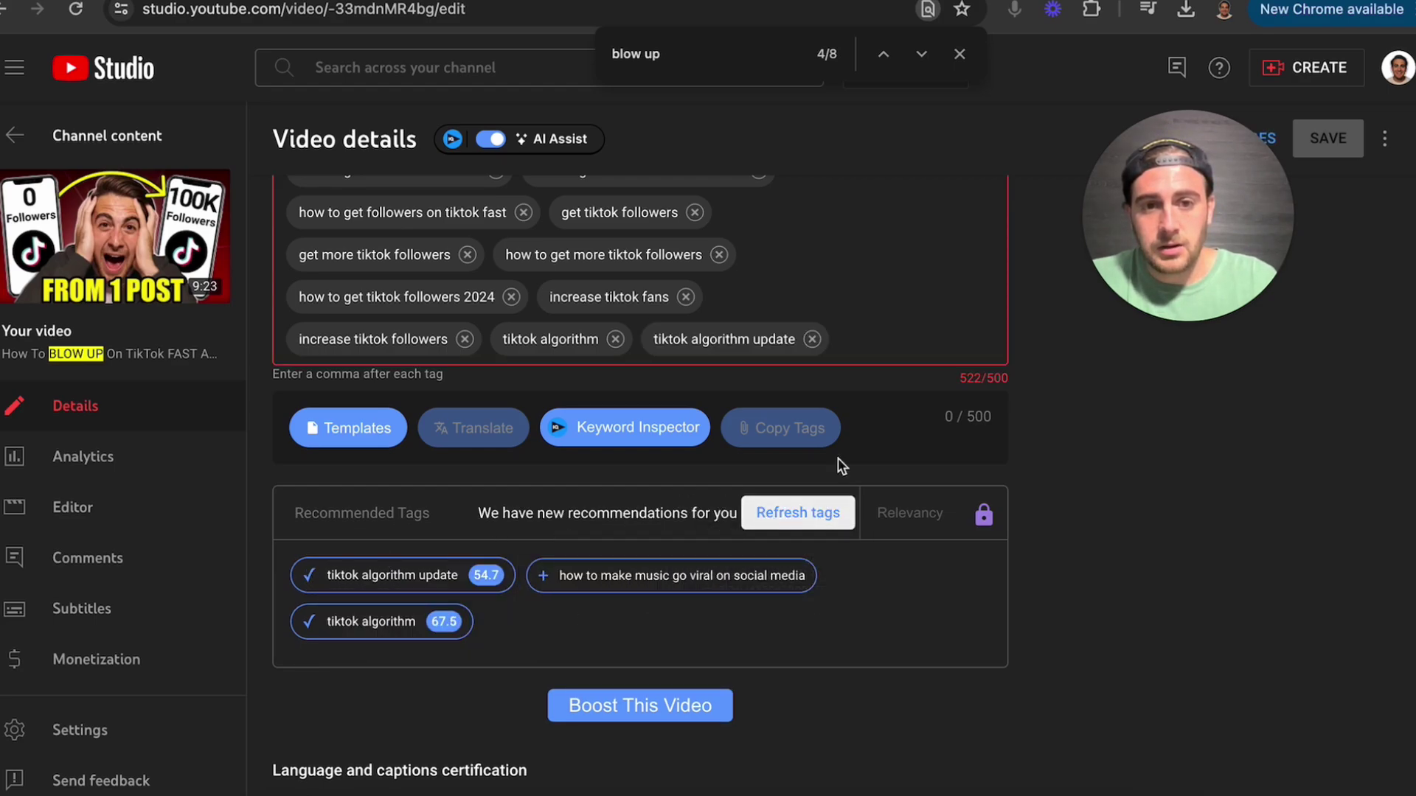
{"action": "left_click", "coordinate": [812, 339]}
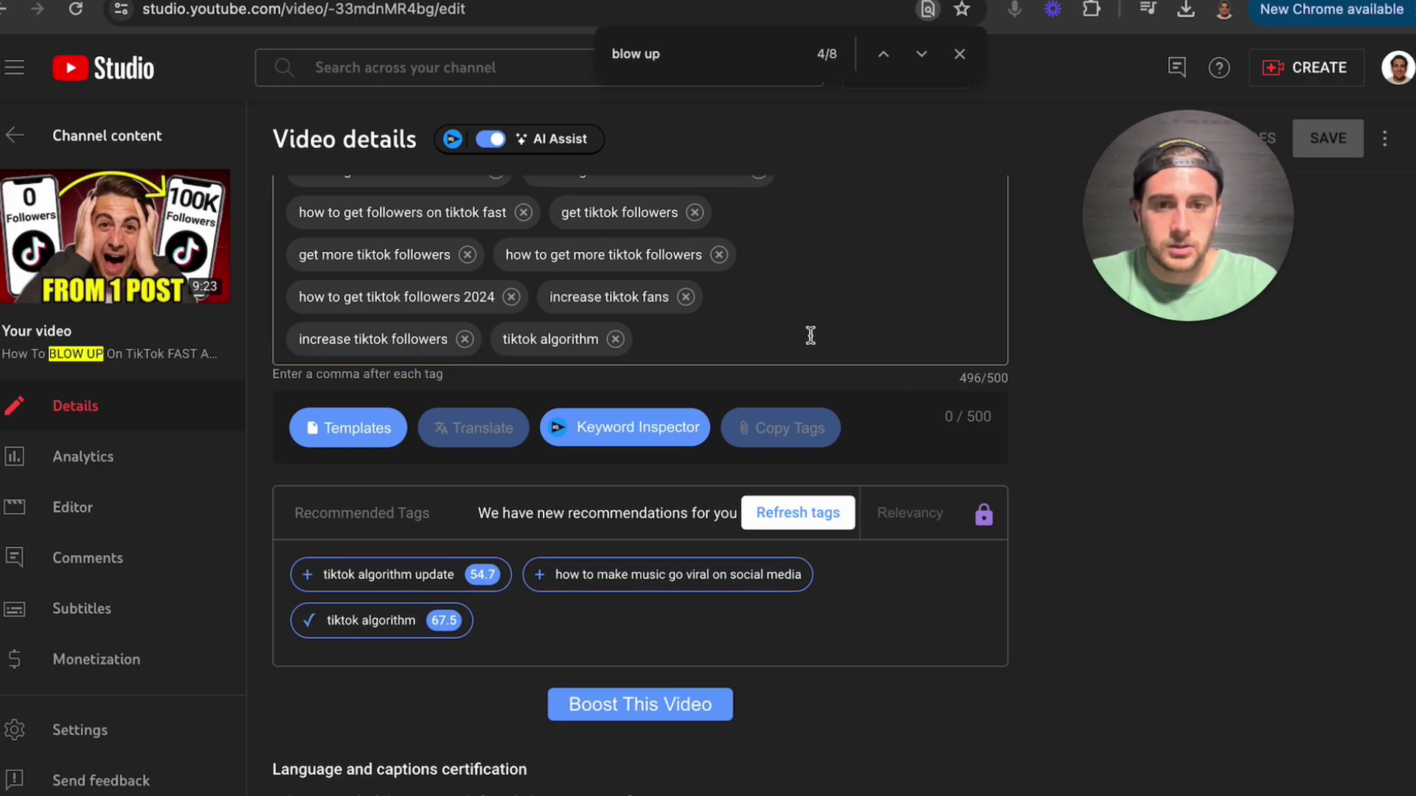
{"action": "left_click", "coordinate": [815, 519]}
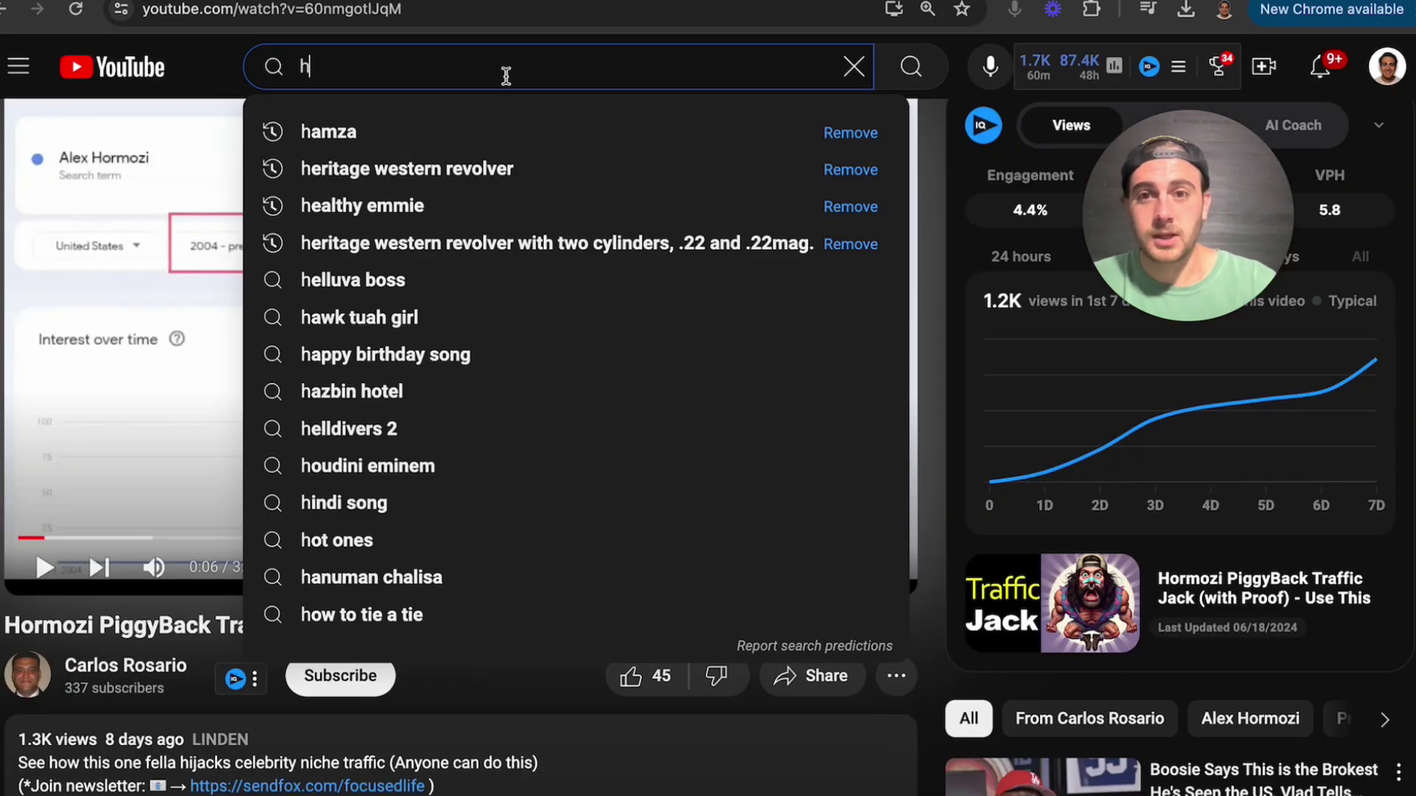
Step: Search YouTube for 'how to blow up on tiktok' and open '5 Steps To Blow Up On TikTok'
{"action": "type", "text": "ow to blow "}
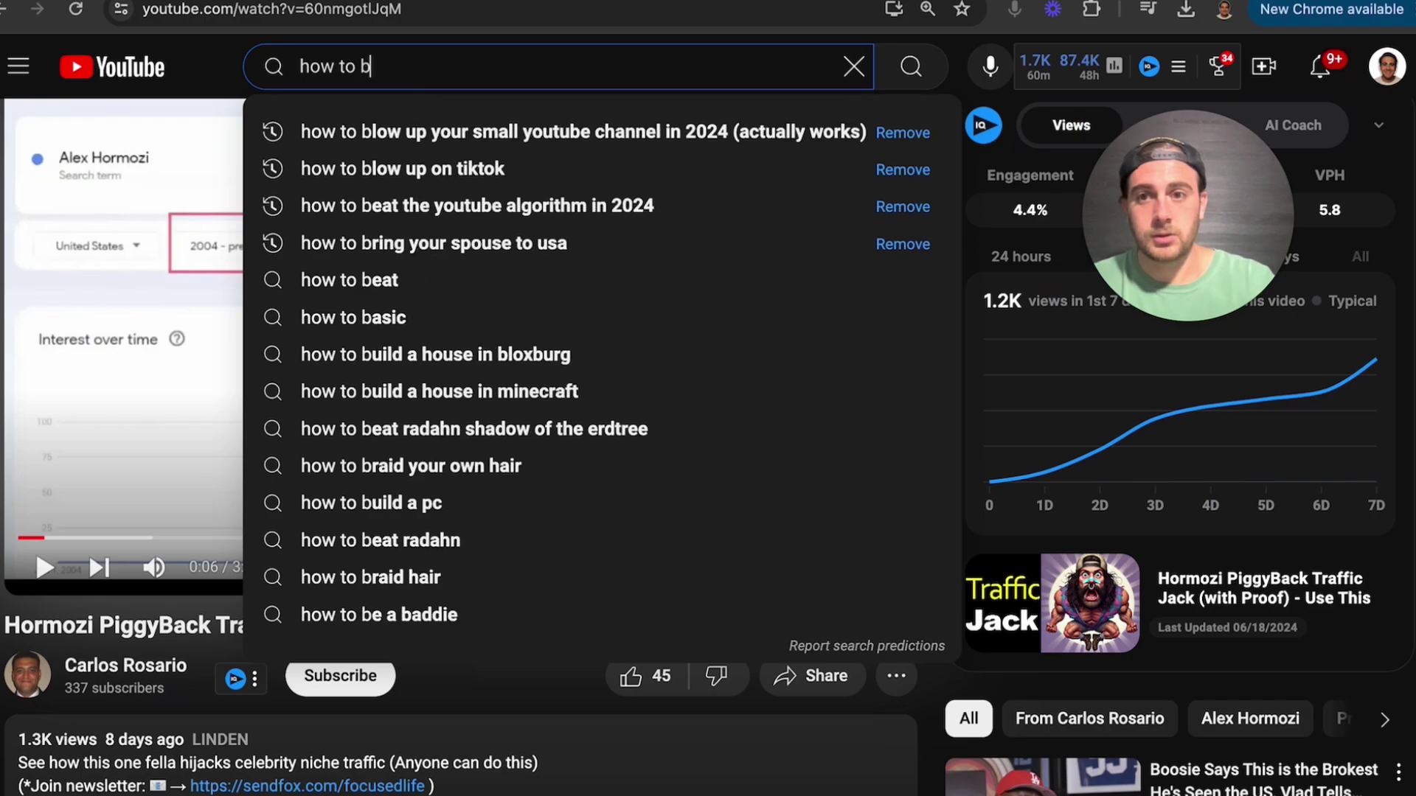
{"action": "type", "text": "up on tiktok"}
{"action": "key", "text": "Return"}
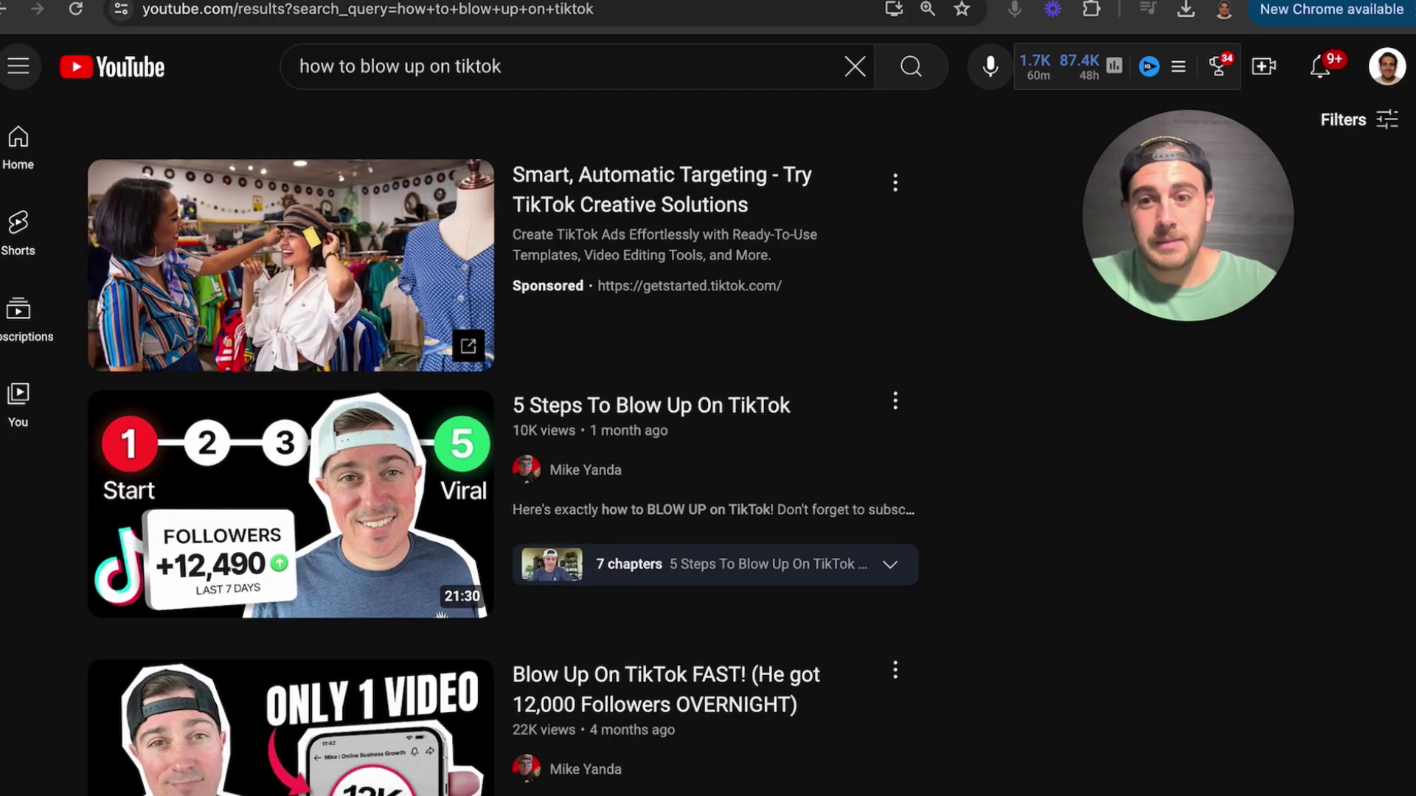
{"action": "left_click", "coordinate": [196, 509]}
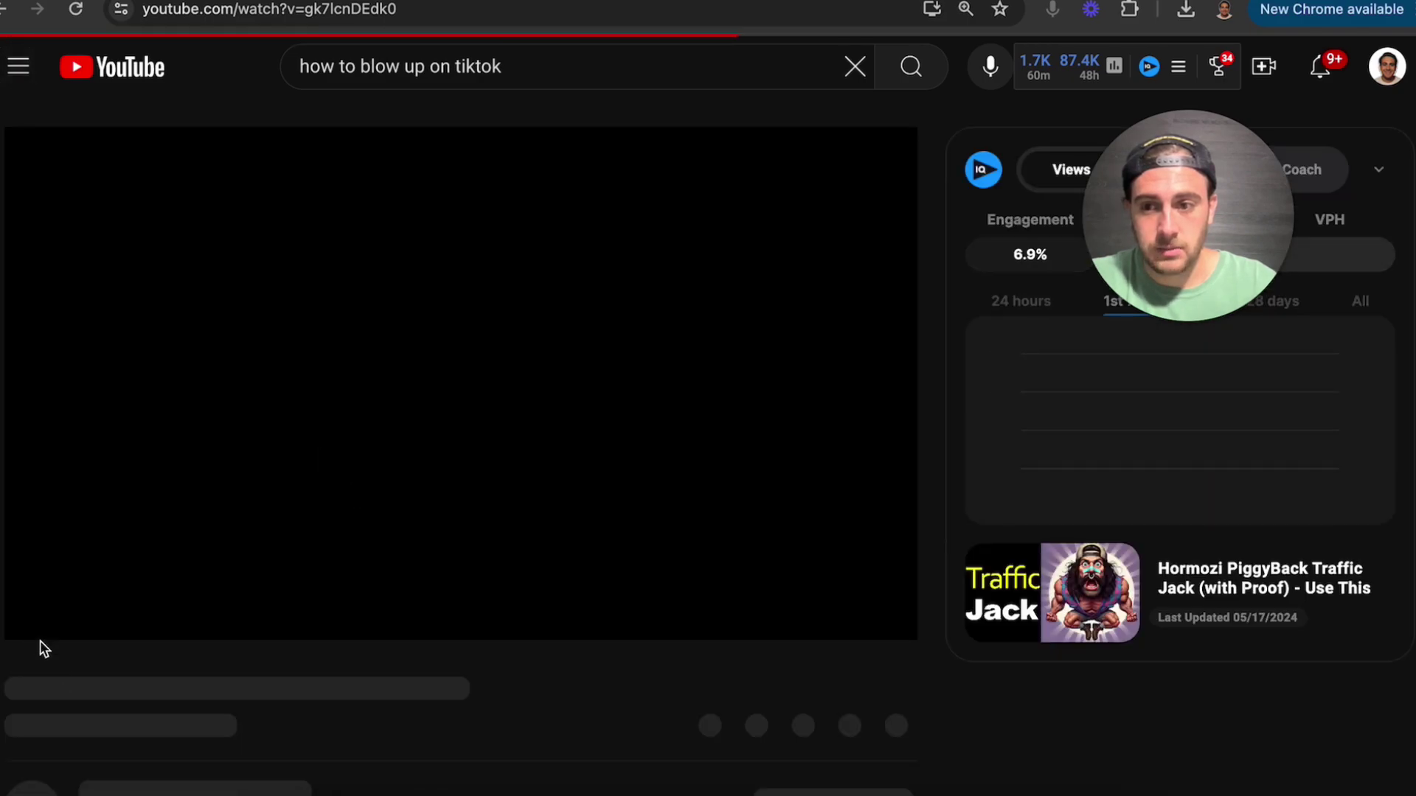
Step: Pause the competitor video and scroll through its watch page
{"action": "left_click", "coordinate": [45, 612]}
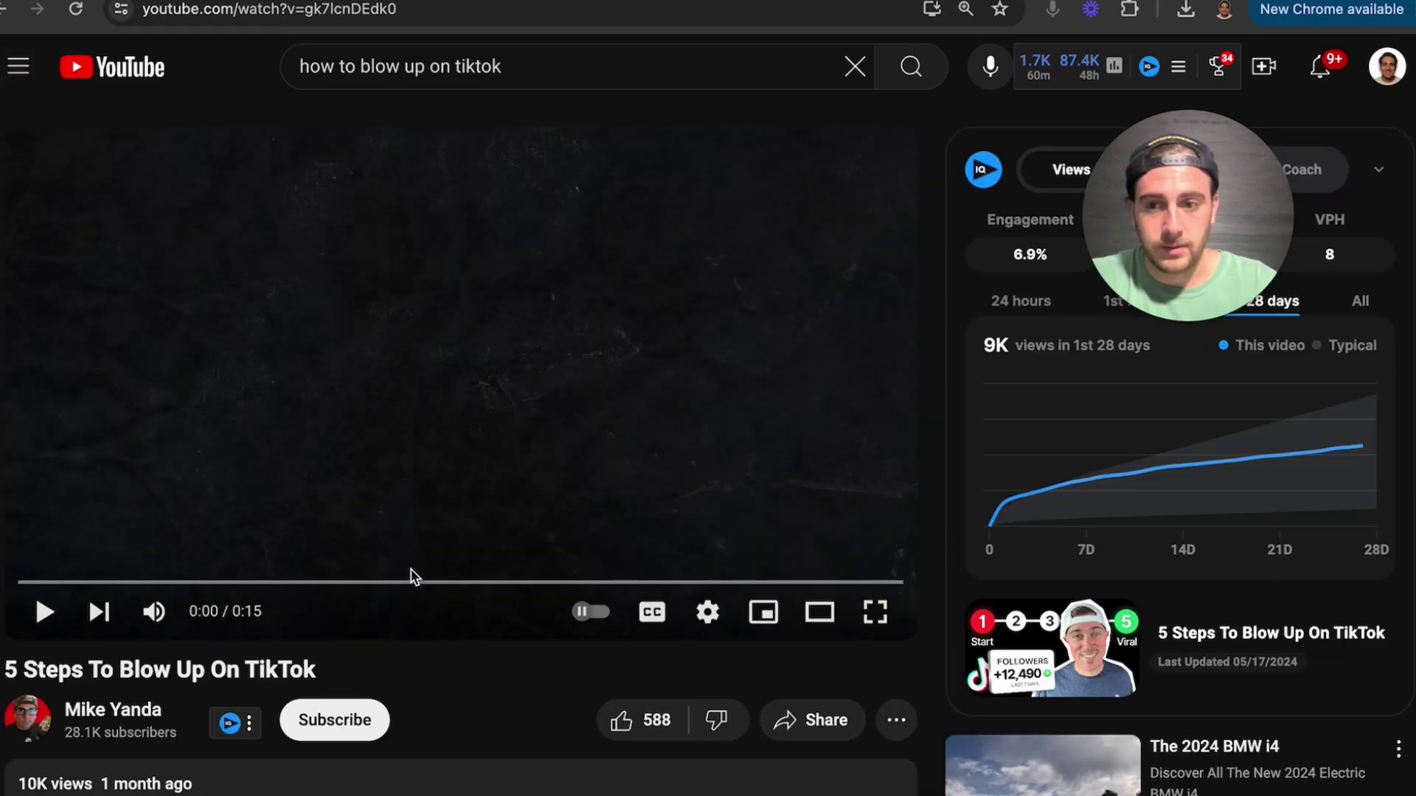
{"action": "scroll", "coordinate": [412, 577], "scroll_direction": "down", "scroll_amount": 2}
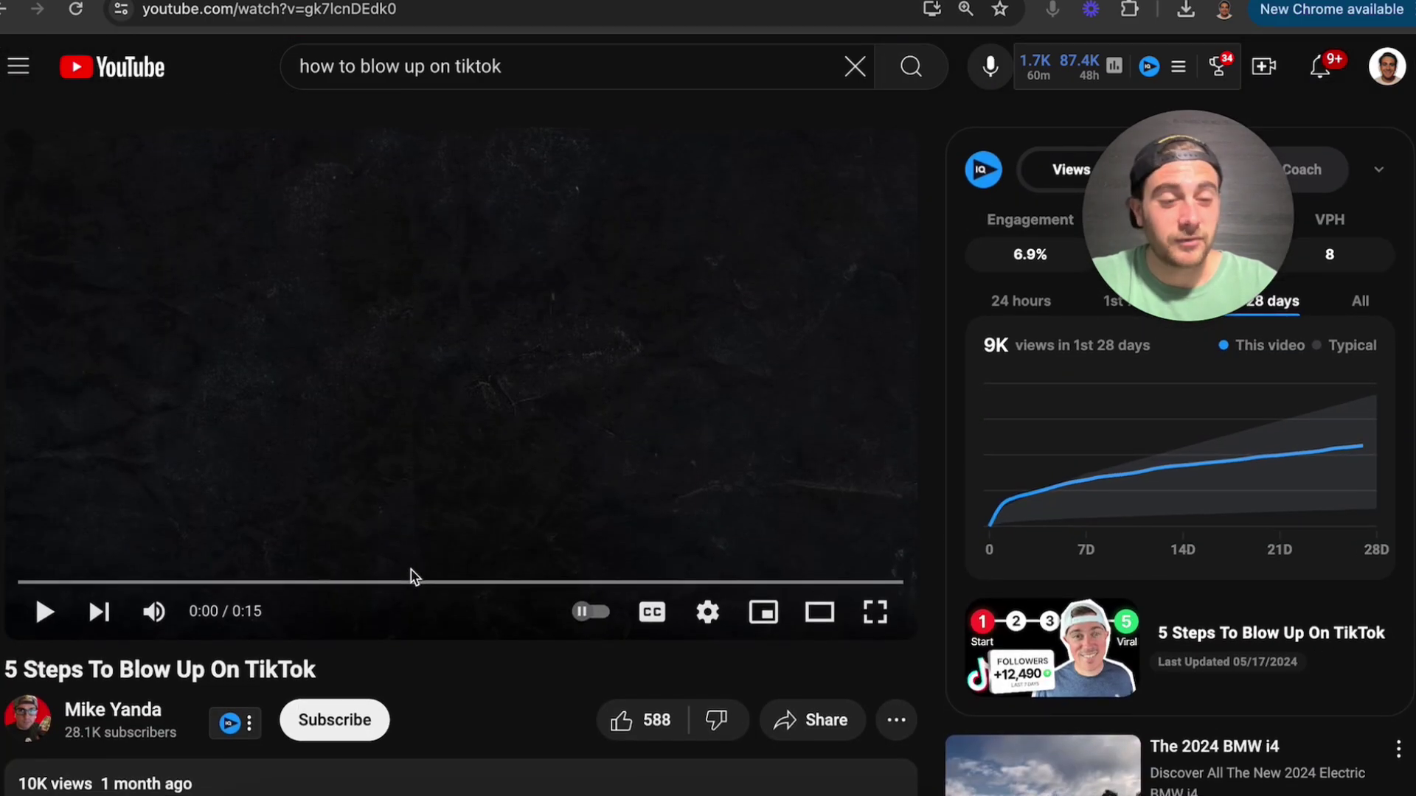
{"action": "scroll", "coordinate": [412, 577], "scroll_direction": "down", "scroll_amount": 8}
{"action": "scroll", "coordinate": [412, 578], "scroll_direction": "up", "scroll_amount": 8}
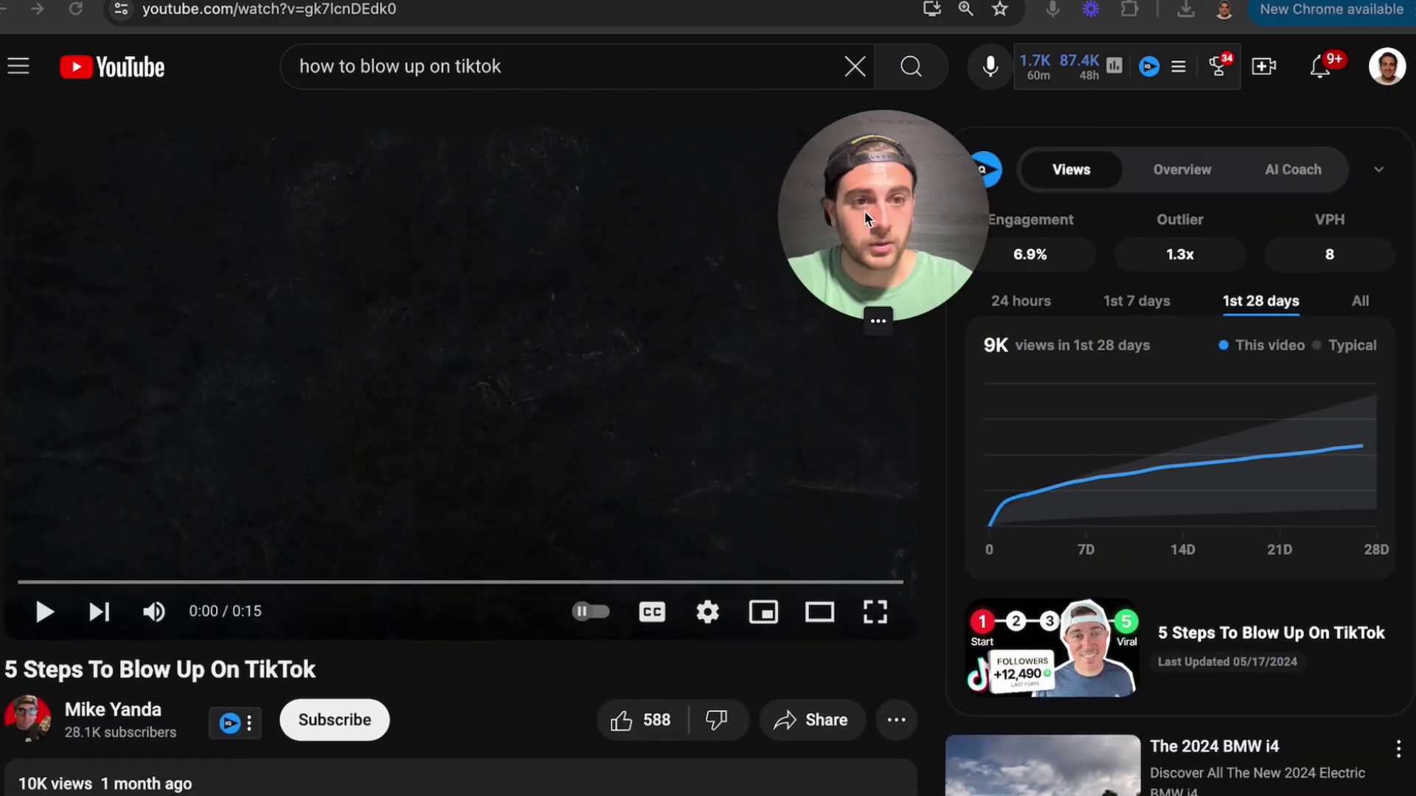
Step: Review vidIQ's channel overview, the 88.1 SEO score and video tags, then return to Studio
{"action": "left_click", "coordinate": [1179, 171]}
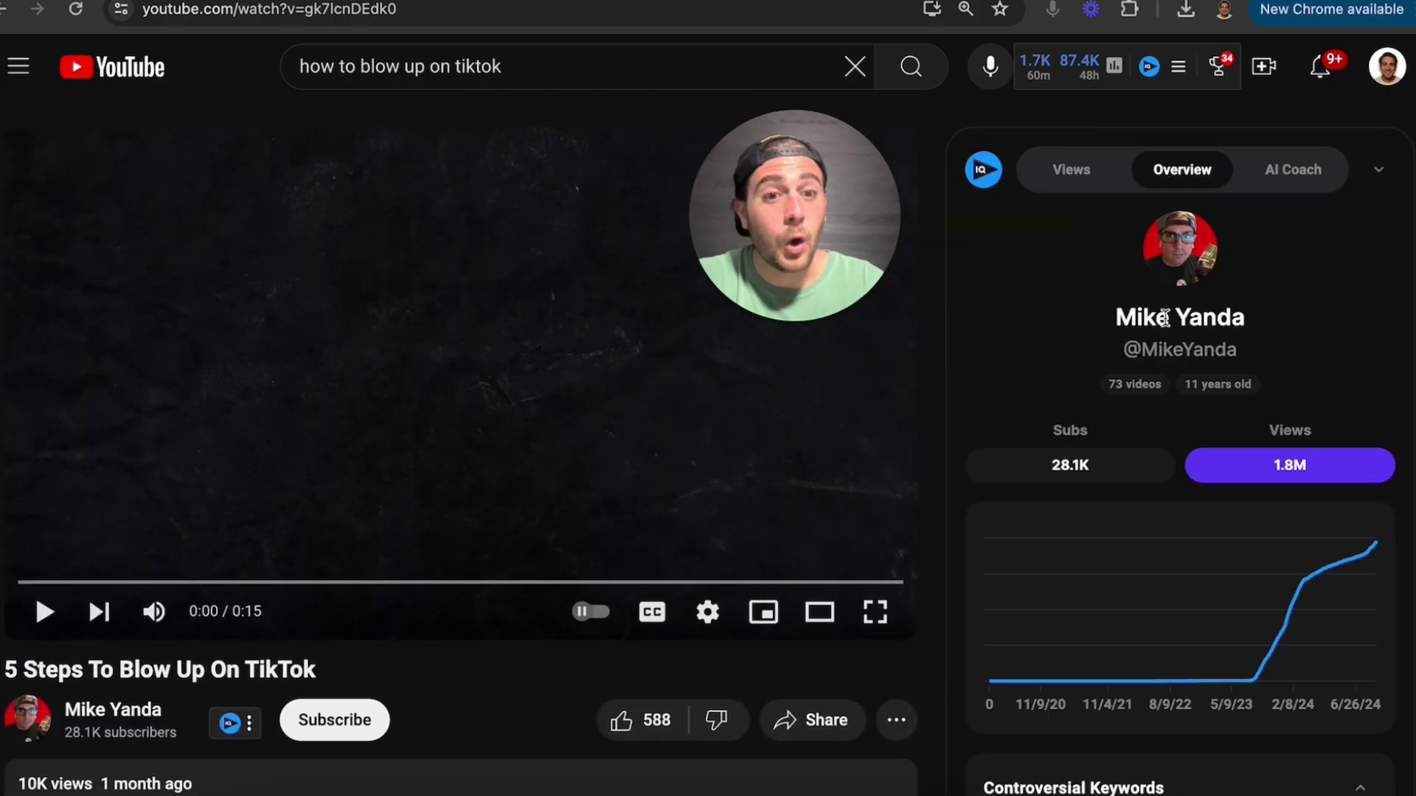
{"action": "scroll", "coordinate": [1165, 319], "scroll_direction": "down", "scroll_amount": 1}
{"action": "scroll", "coordinate": [1154, 511], "scroll_direction": "down", "scroll_amount": 7}
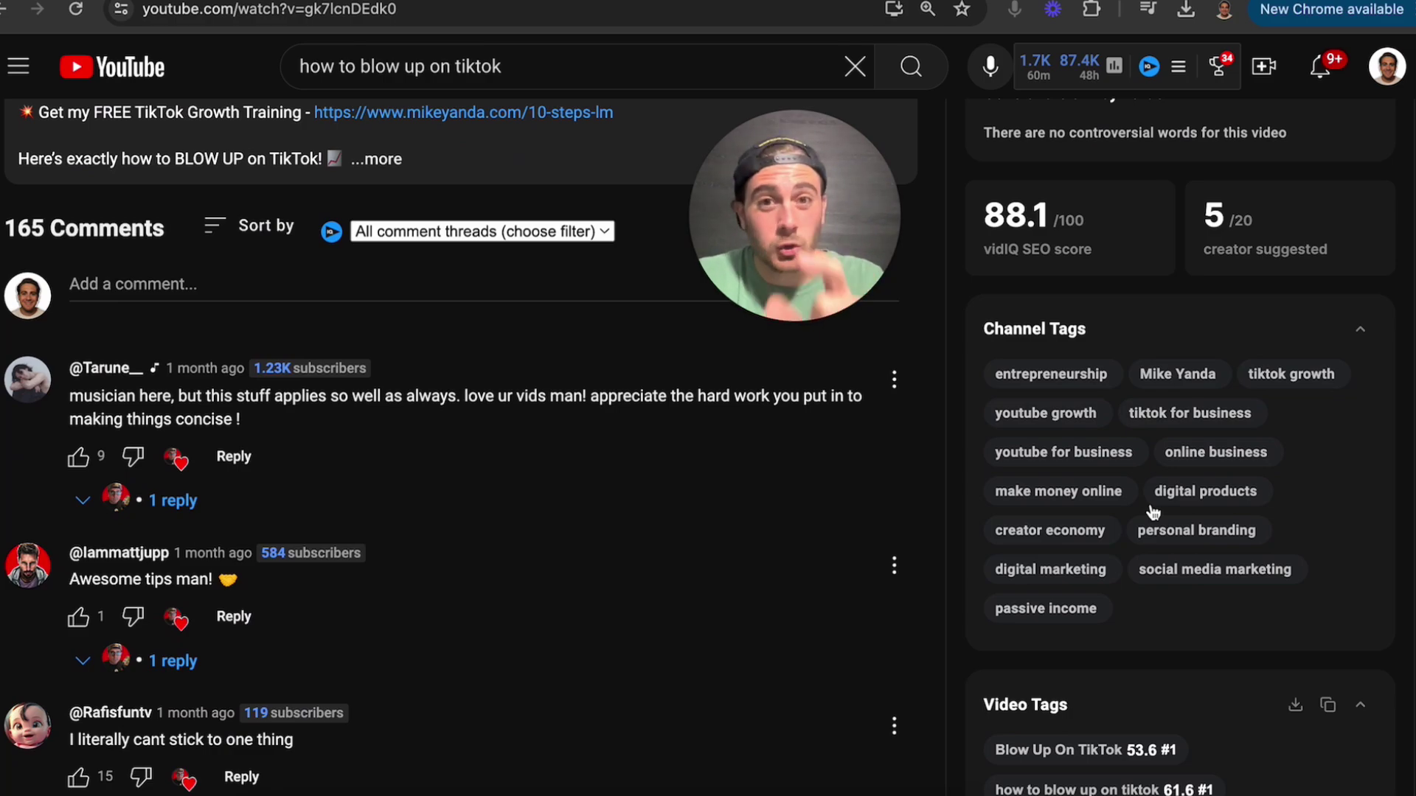
{"action": "scroll", "coordinate": [1154, 511], "scroll_direction": "down", "scroll_amount": 4}
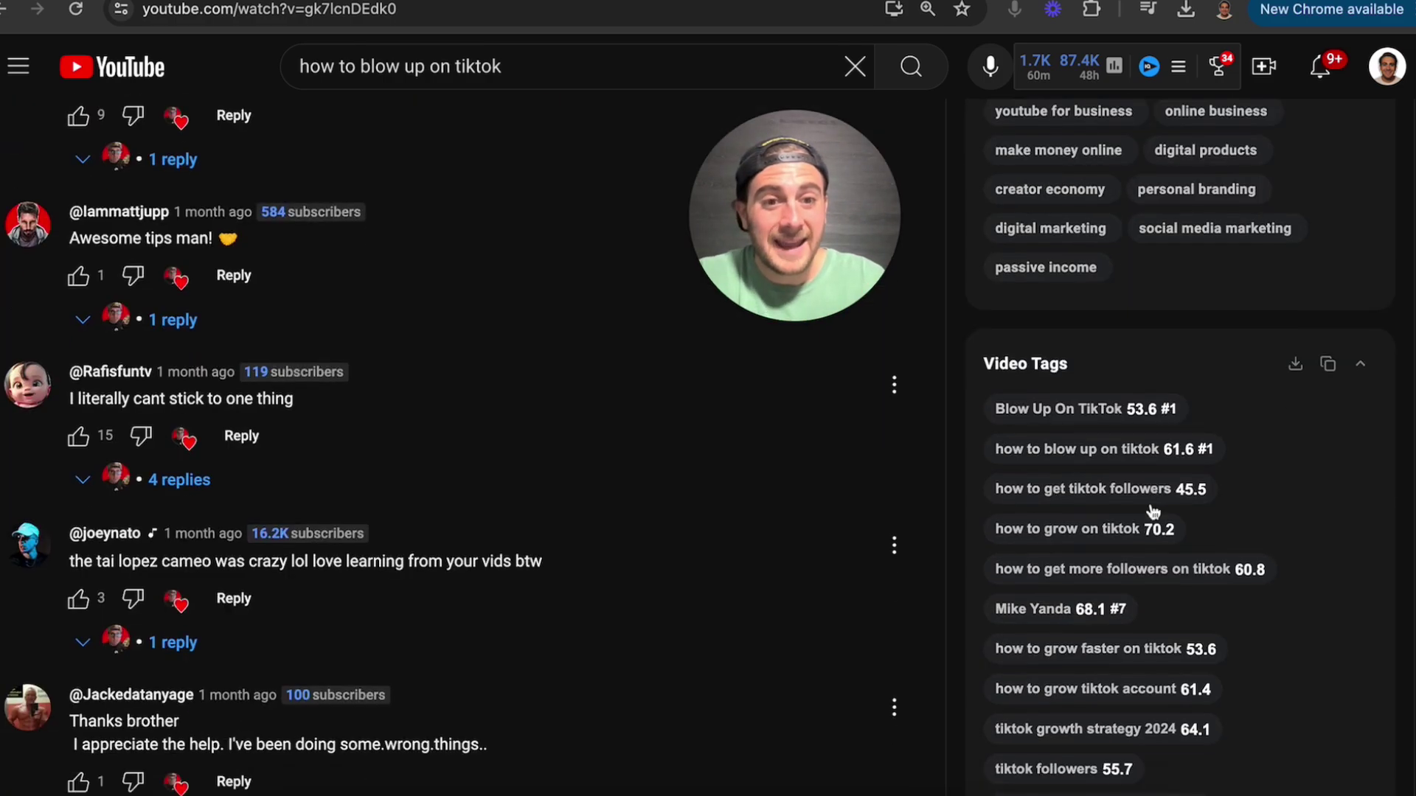
{"action": "scroll", "coordinate": [1154, 511], "scroll_direction": "down", "scroll_amount": 2}
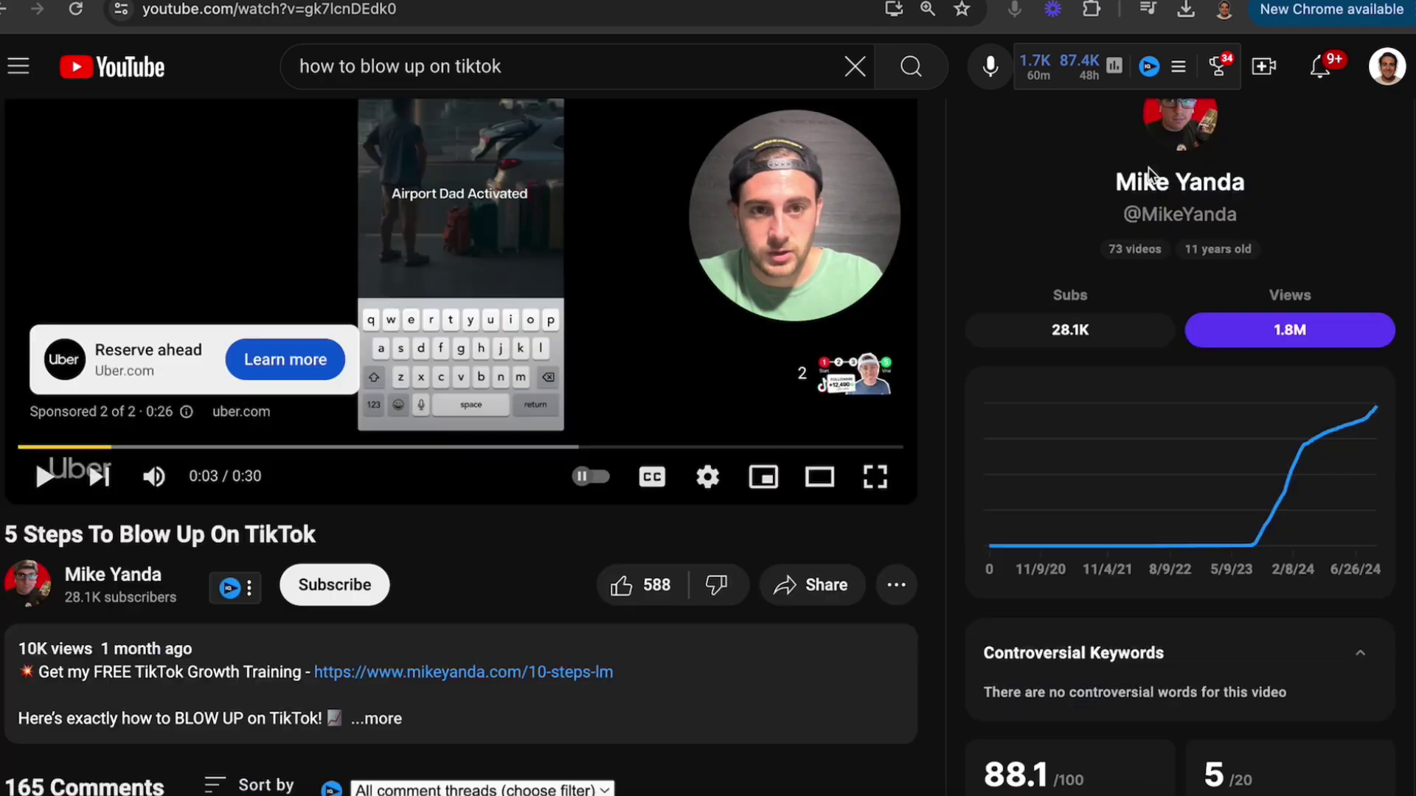
{"action": "scroll", "coordinate": [1080, 719], "scroll_direction": "up", "scroll_amount": 3}
{"action": "scroll", "coordinate": [1080, 719], "scroll_direction": "down", "scroll_amount": 7}
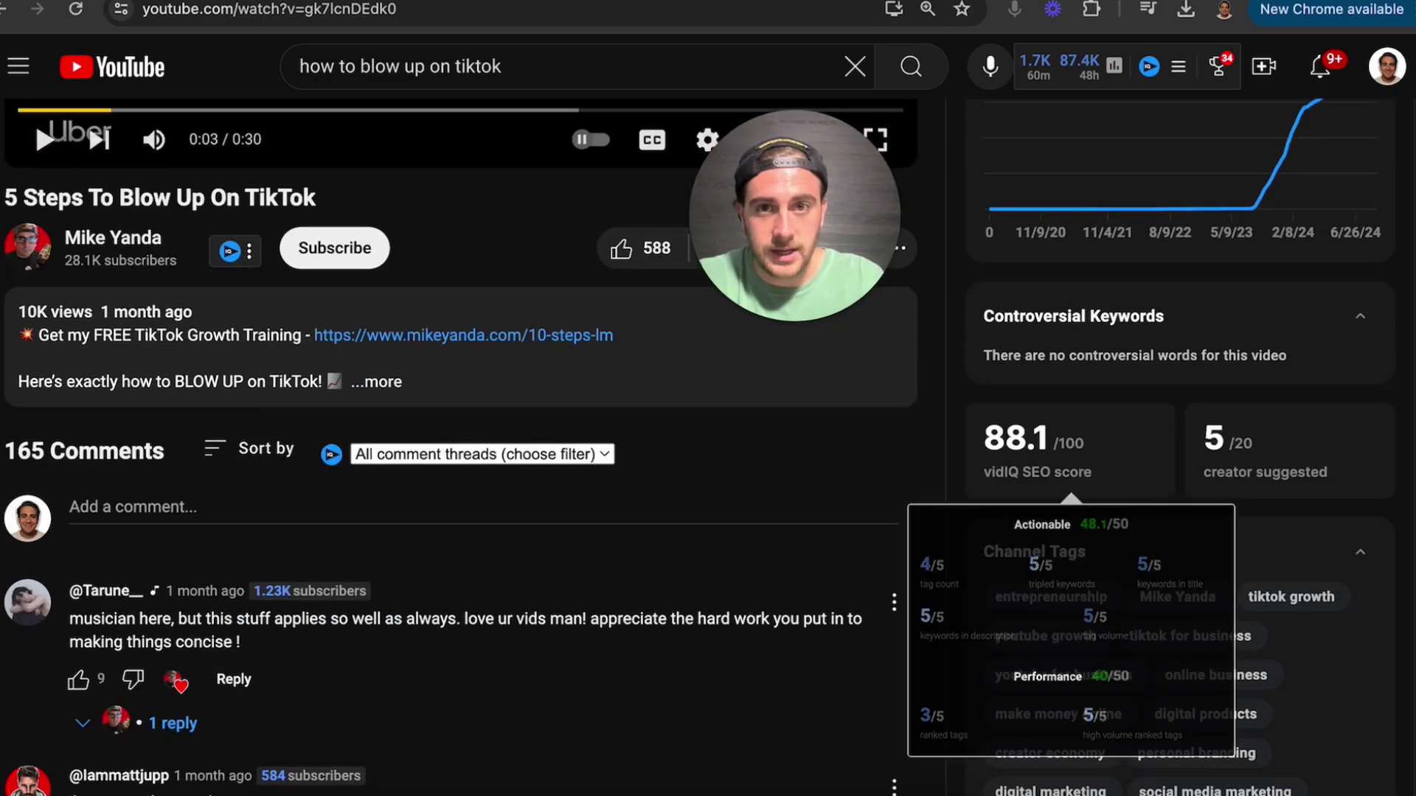
{"action": "key", "text": "ctrl+f"}
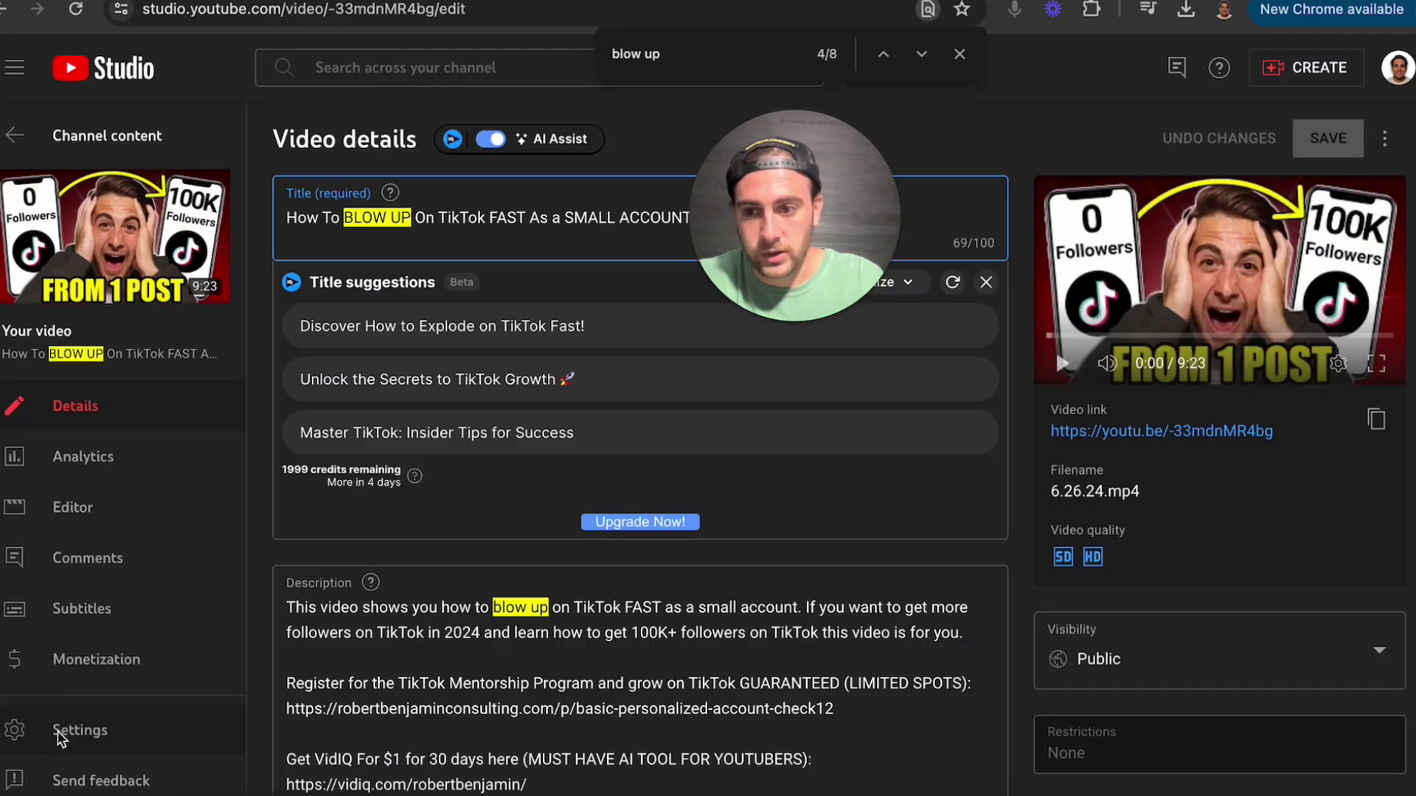
Step: Review the channel keywords in Basic info and the empty Upload defaults description
{"action": "left_click", "coordinate": [81, 730]}
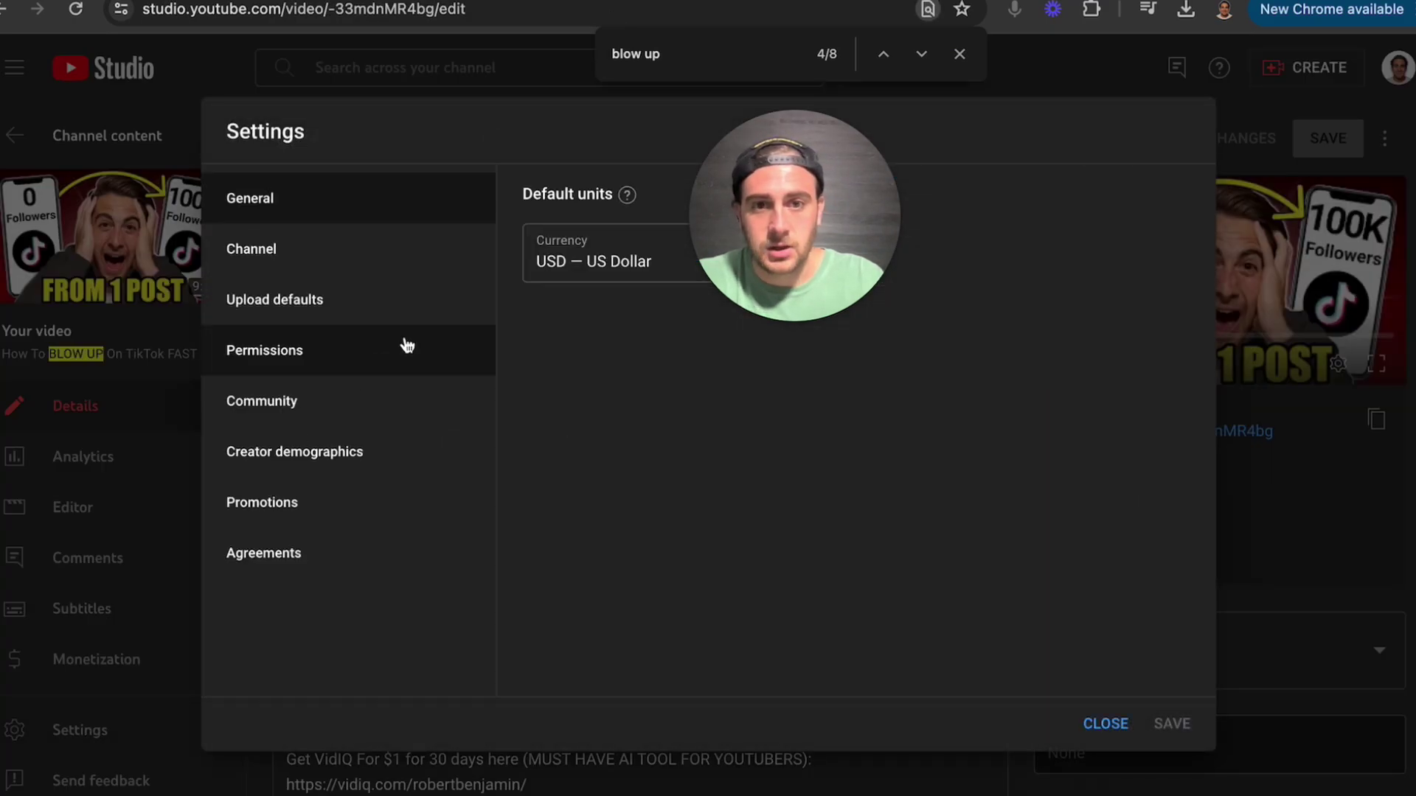
{"action": "left_click", "coordinate": [277, 258]}
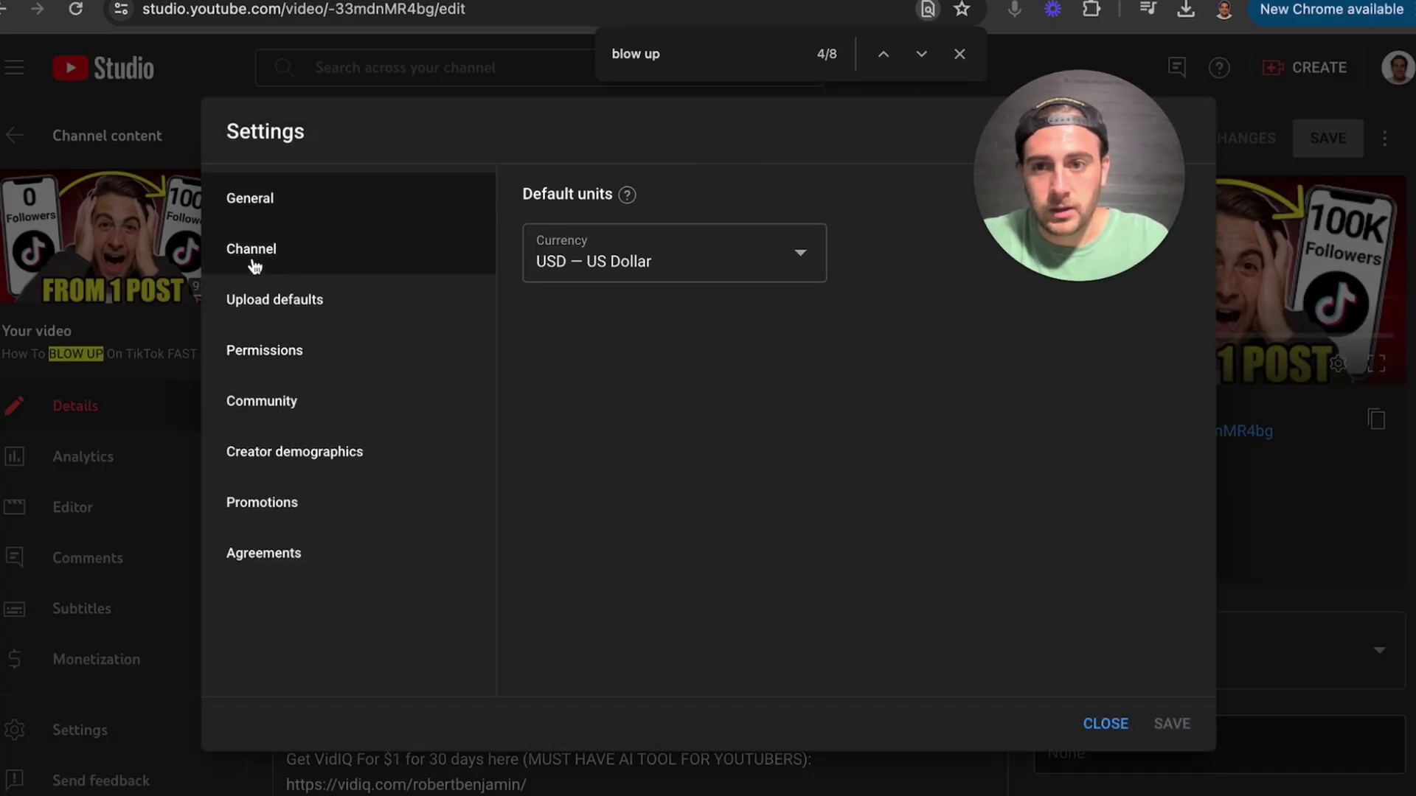
{"action": "scroll", "coordinate": [700, 347], "scroll_direction": "down", "scroll_amount": 2}
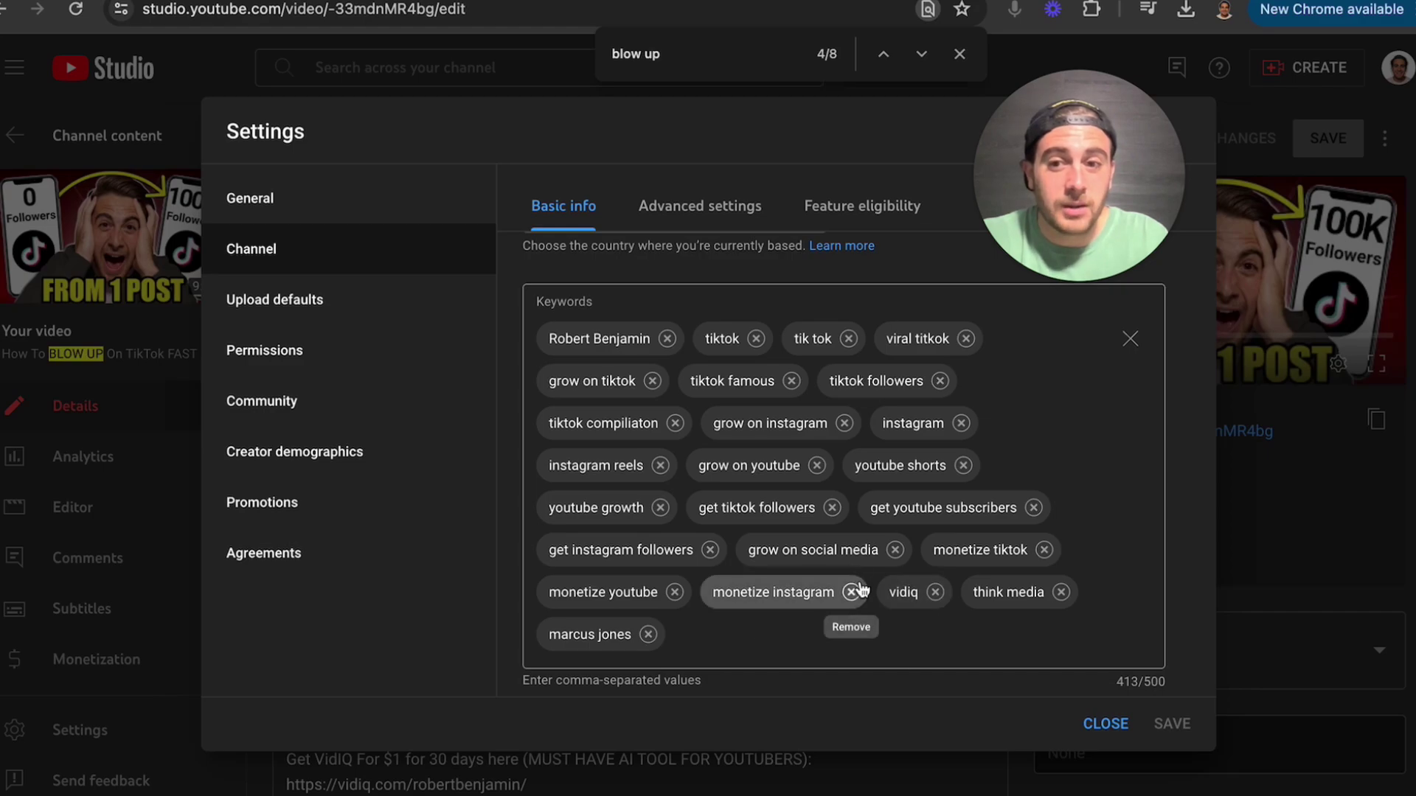
{"action": "left_click", "coordinate": [375, 316]}
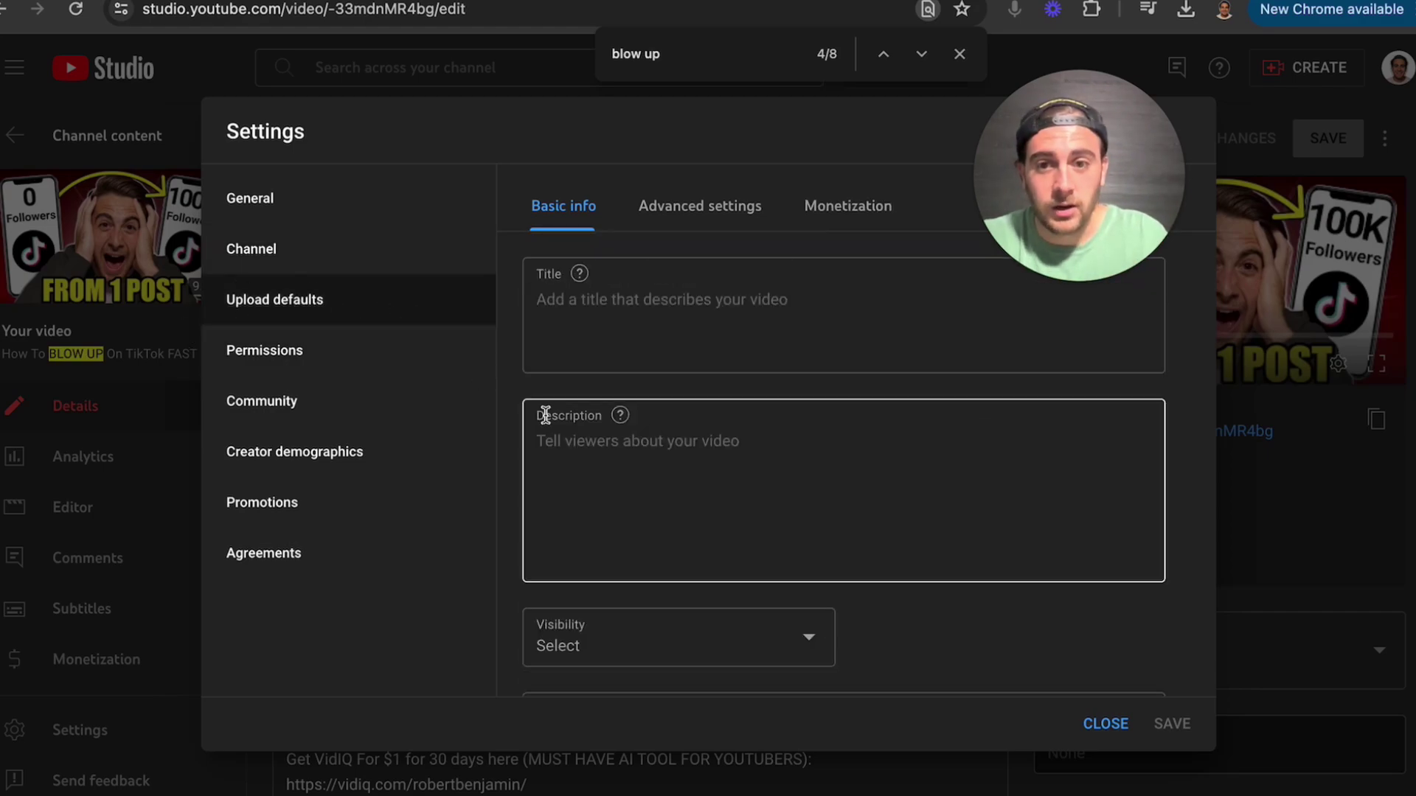
{"action": "left_click", "coordinate": [670, 506]}
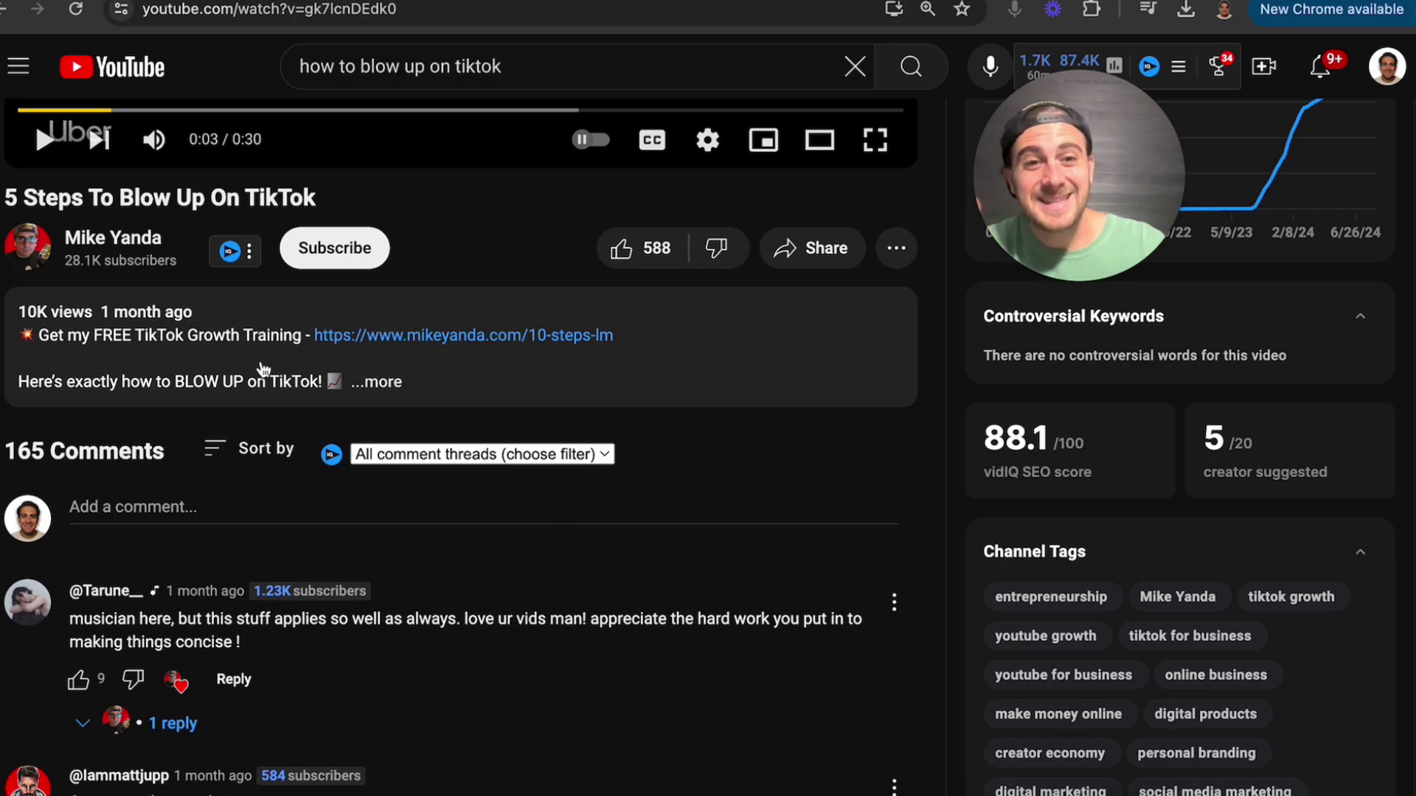
Step: Open 'How To BLOW UP On TikTok FAST' from the results, pause it, and expand its description
{"action": "key", "text": "alt+Left"}
{"action": "scroll", "coordinate": [263, 369], "scroll_direction": "down", "scroll_amount": 15}
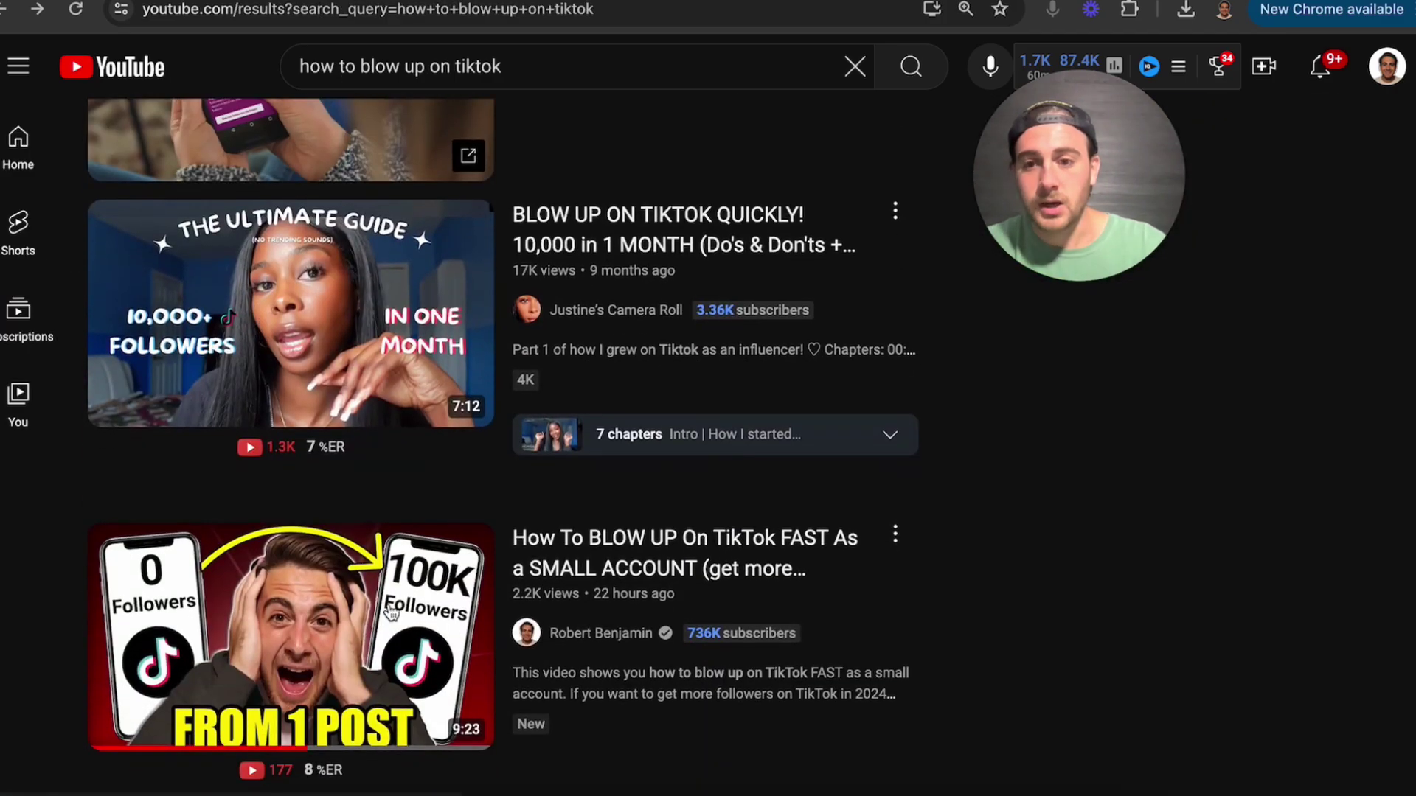
{"action": "left_click", "coordinate": [391, 612]}
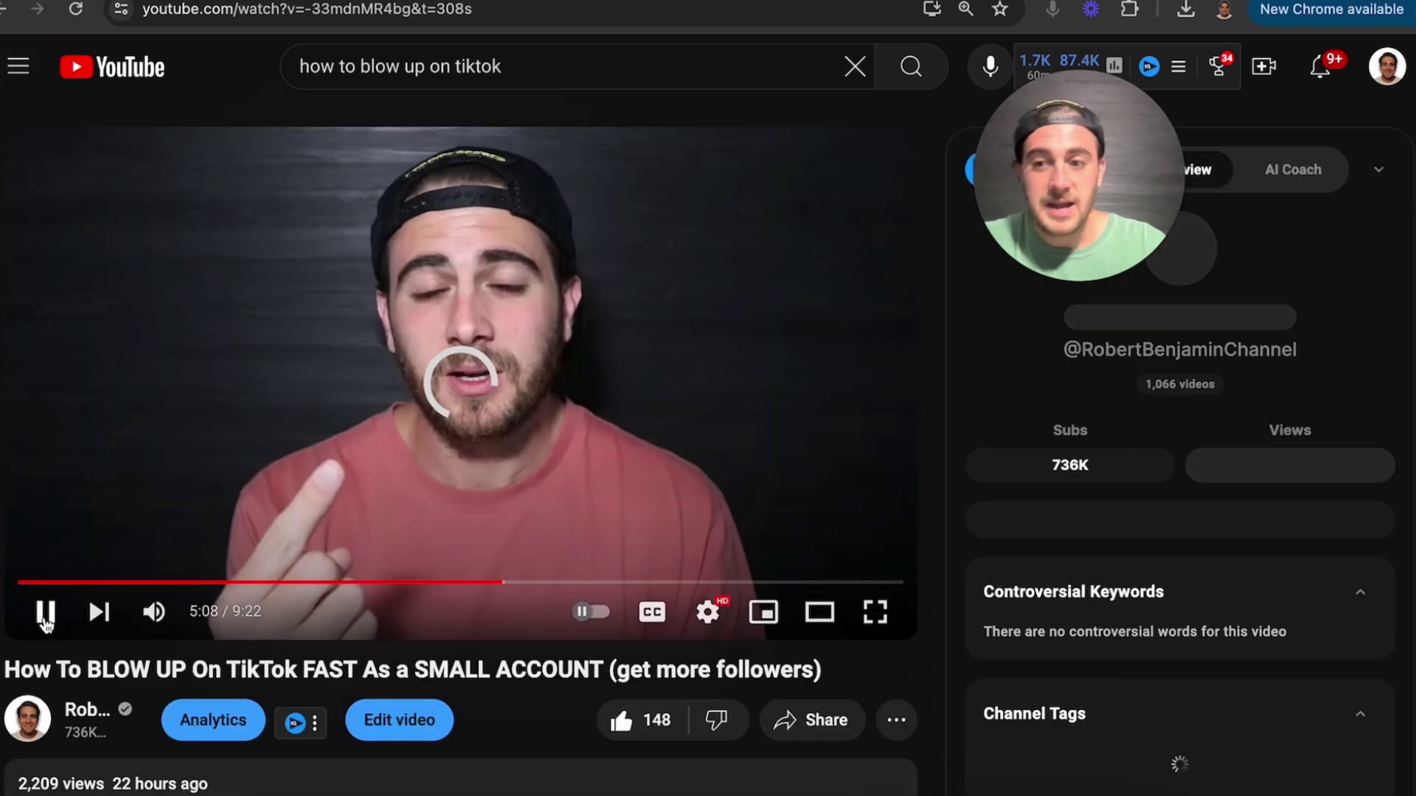
{"action": "left_click", "coordinate": [44, 620]}
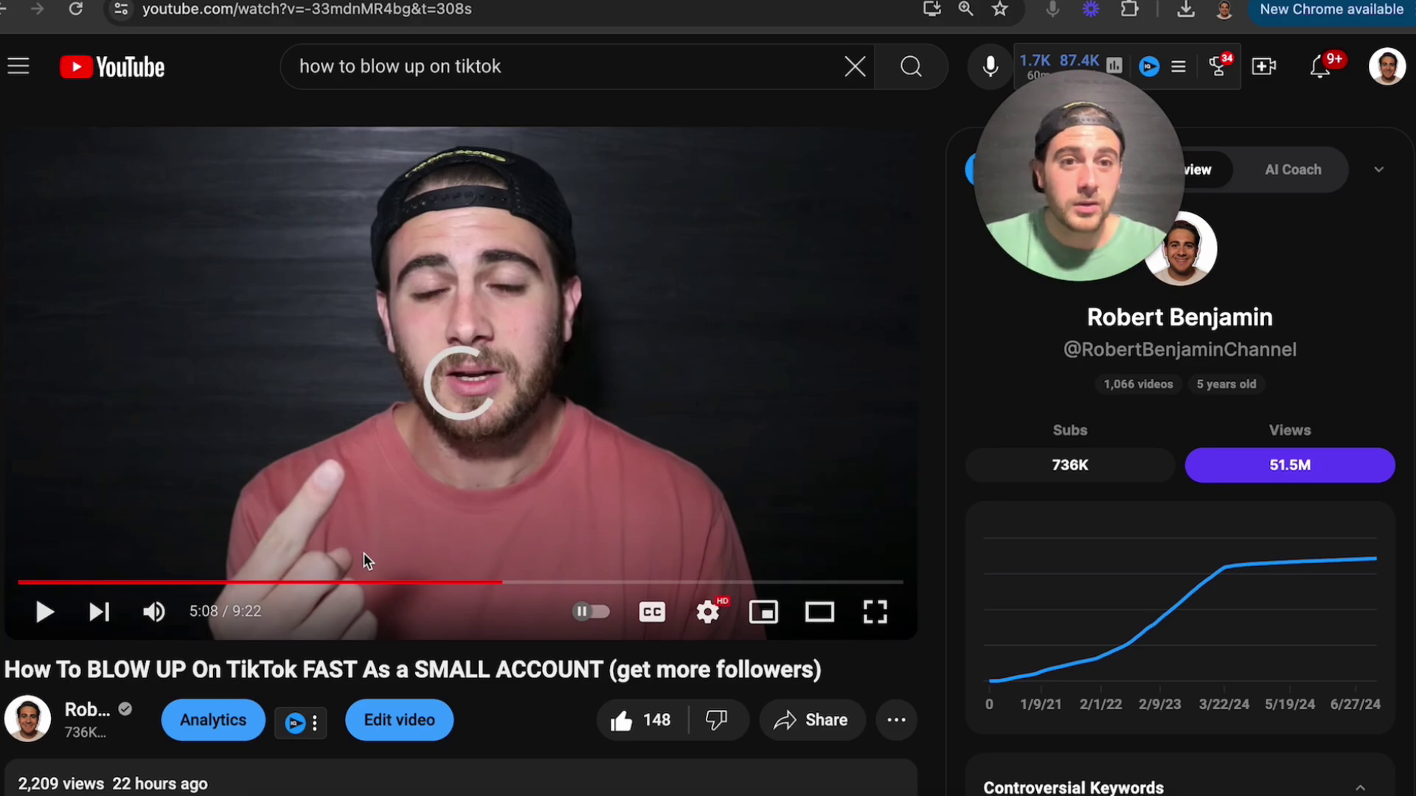
{"action": "scroll", "coordinate": [364, 560], "scroll_direction": "down", "scroll_amount": 3}
{"action": "scroll", "coordinate": [364, 560], "scroll_direction": "down", "scroll_amount": 4}
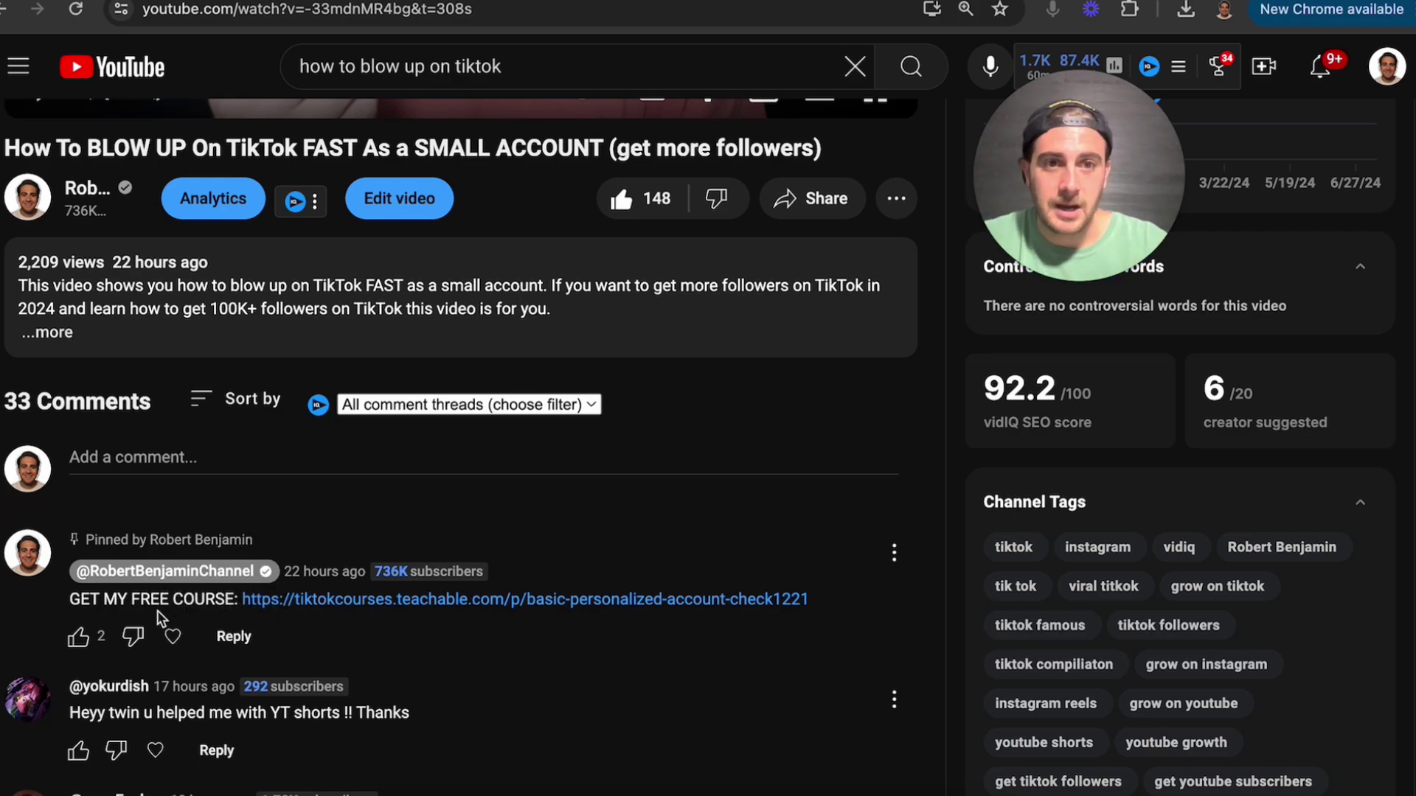
{"action": "left_click", "coordinate": [260, 329]}
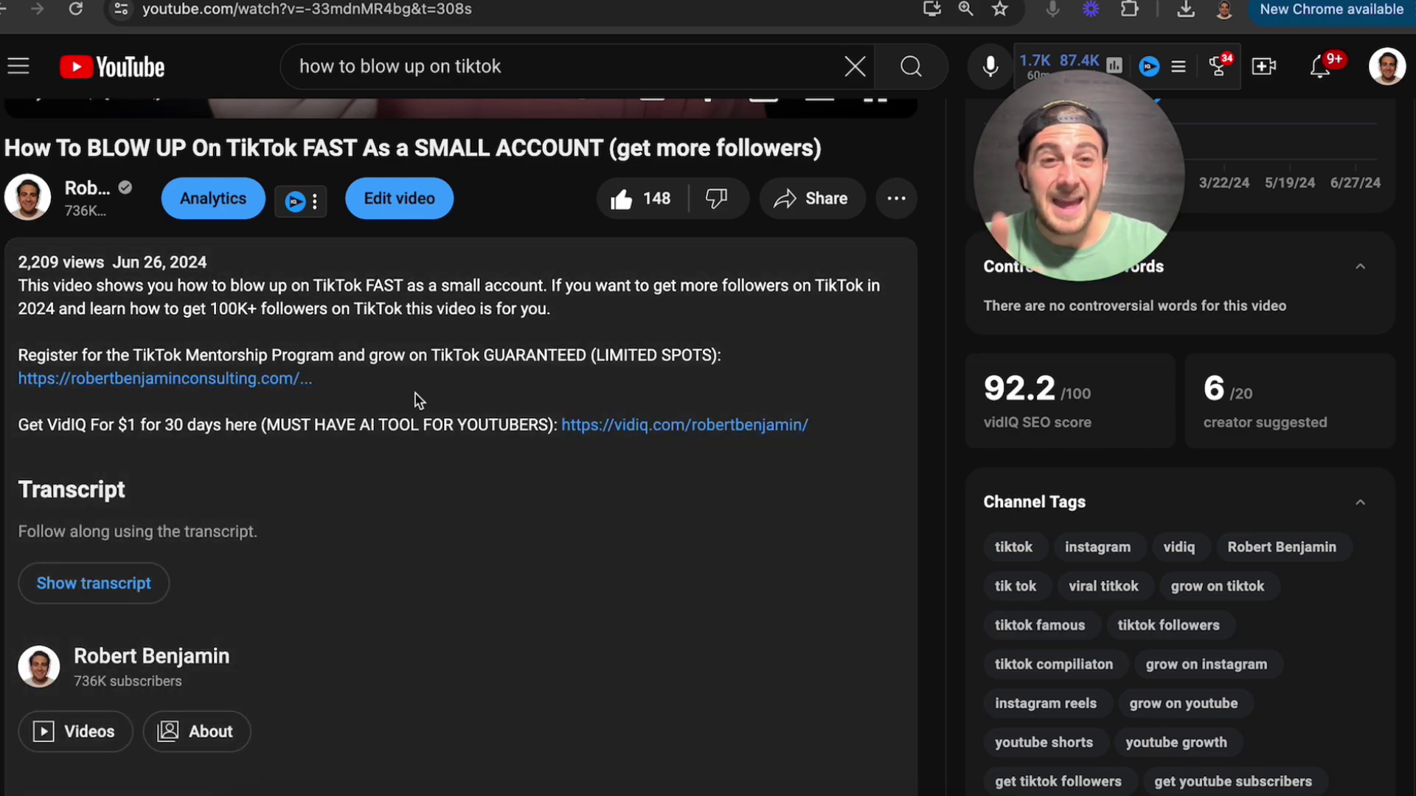
{"action": "scroll", "coordinate": [182, 348], "scroll_direction": "down", "scroll_amount": 7}
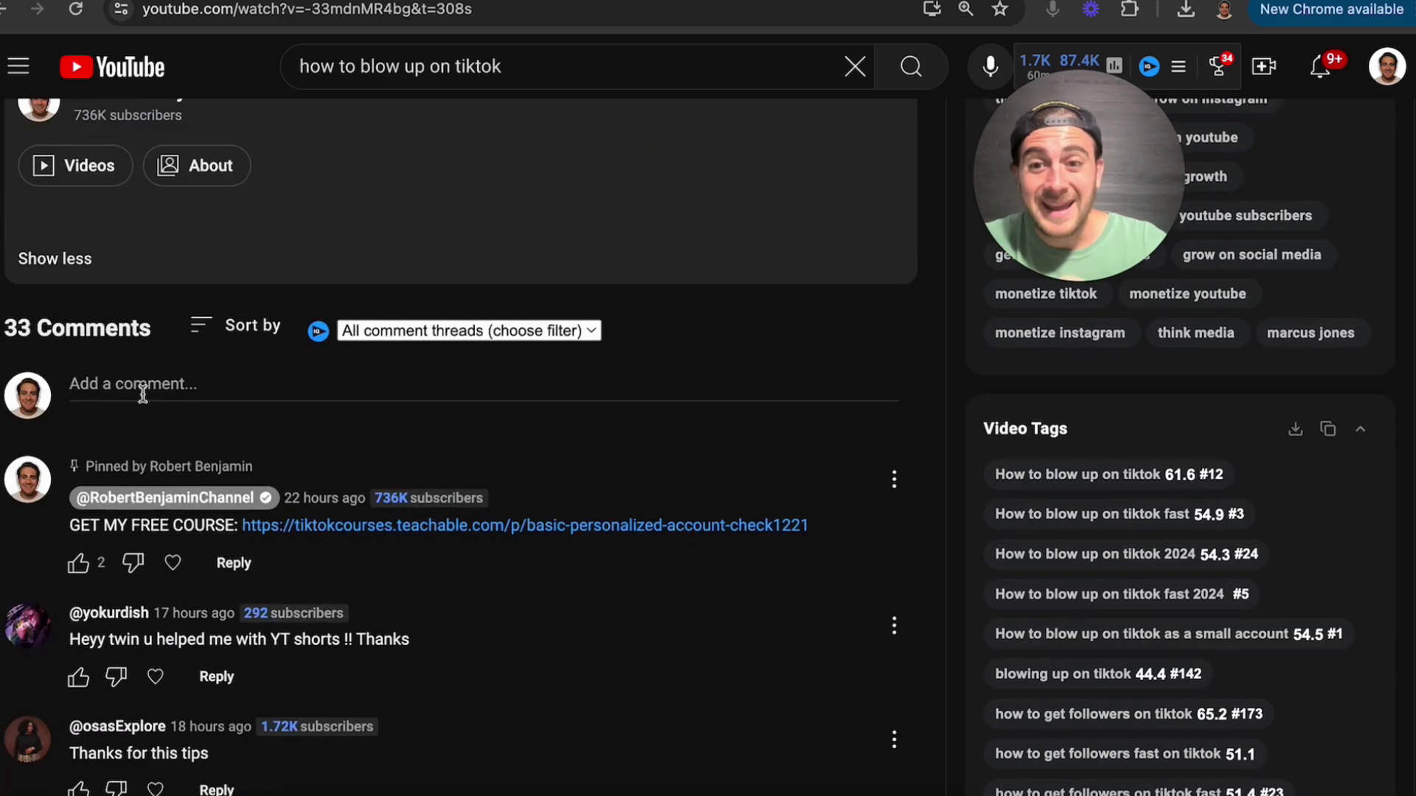
{"action": "scroll", "coordinate": [233, 458], "scroll_direction": "up", "scroll_amount": 10}
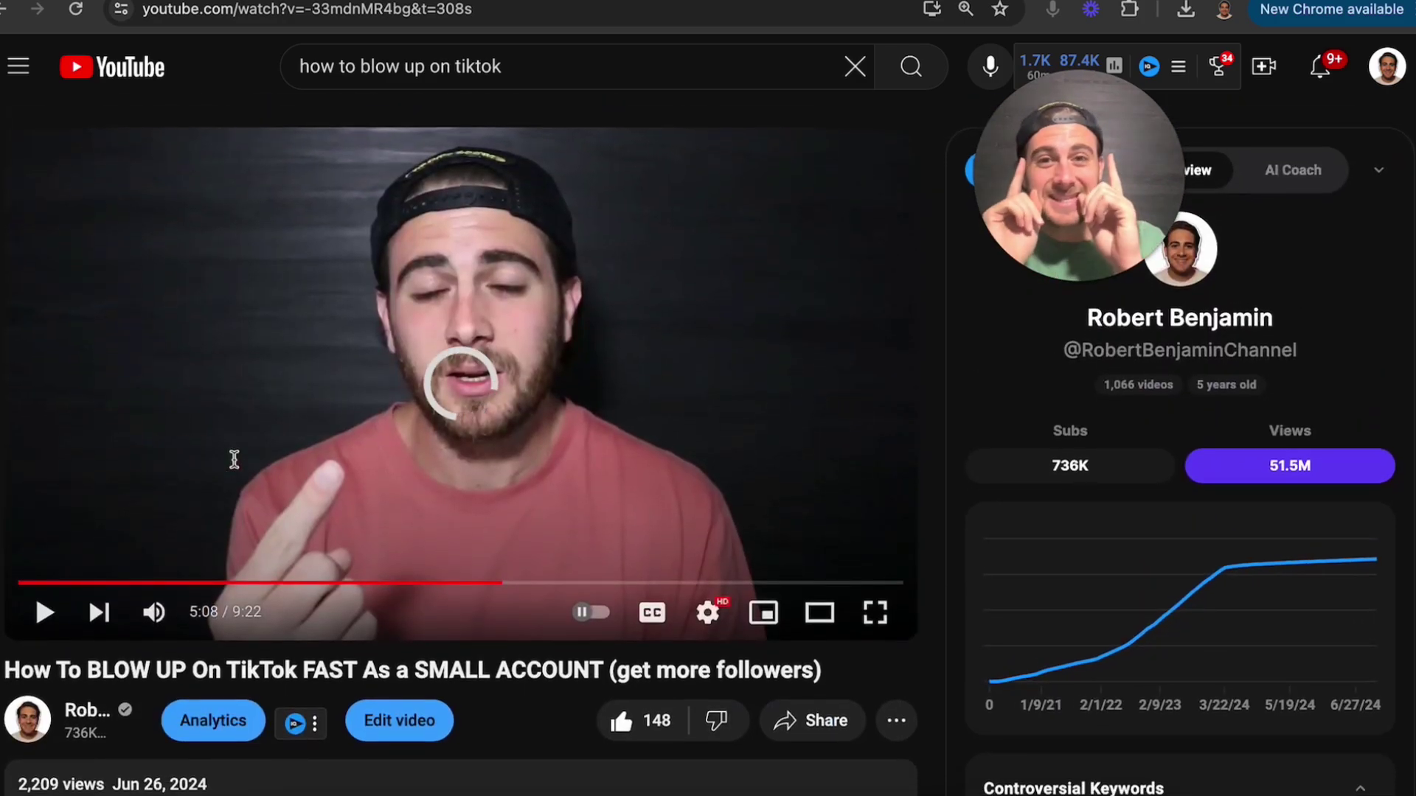